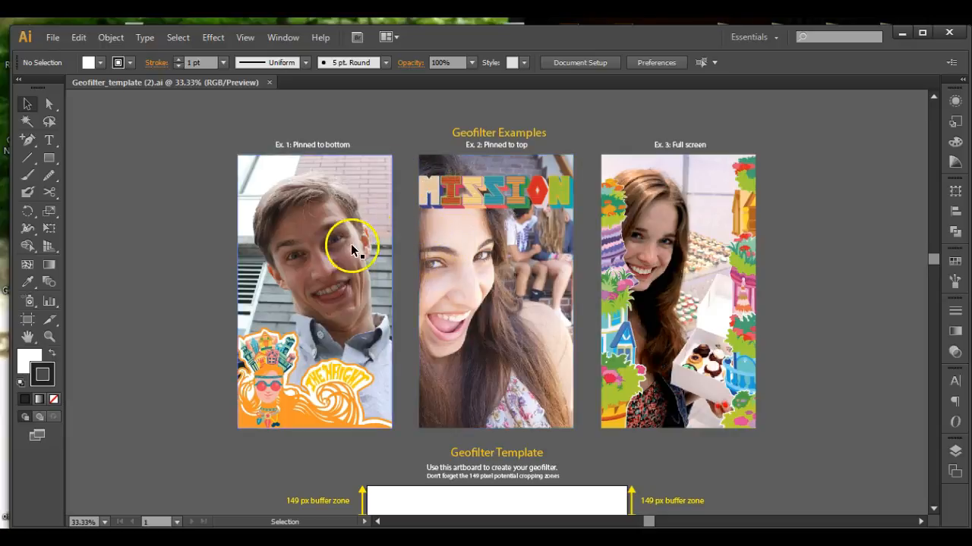
drag(264, 406, 284, 424)
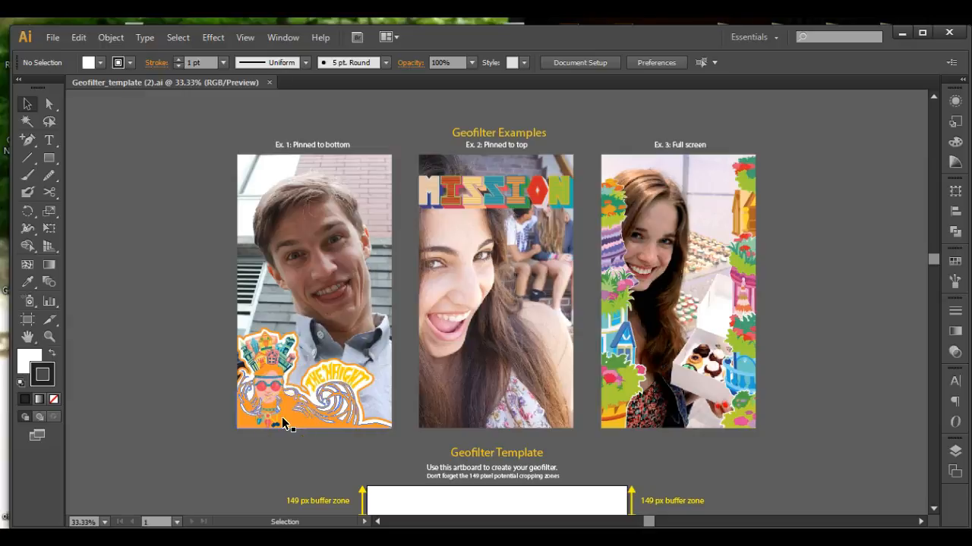
key(ctrl+z)
key(ctrl+z)
key(ctrl+z)
key(ctrl+z)
key(ctrl+z)
key(ctrl+z)
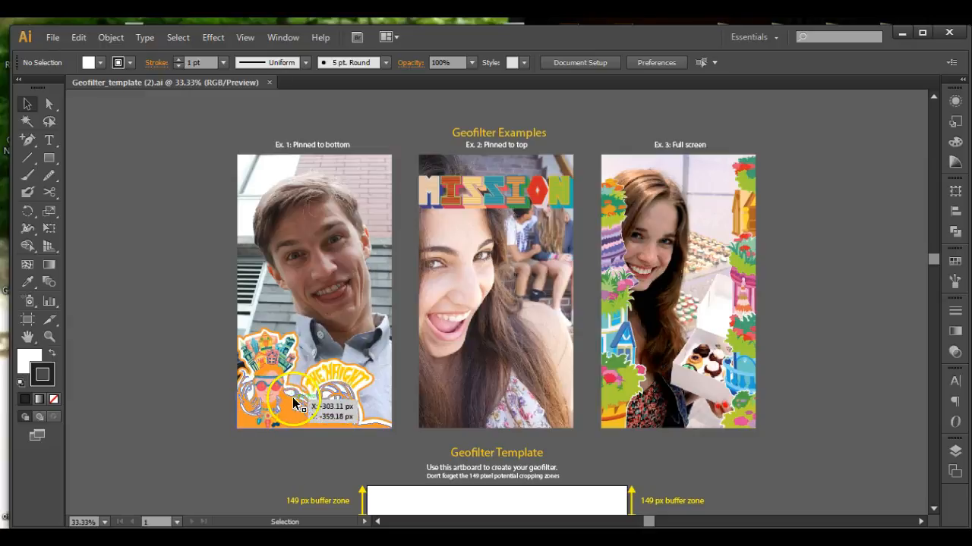
drag(330, 326, 349, 400)
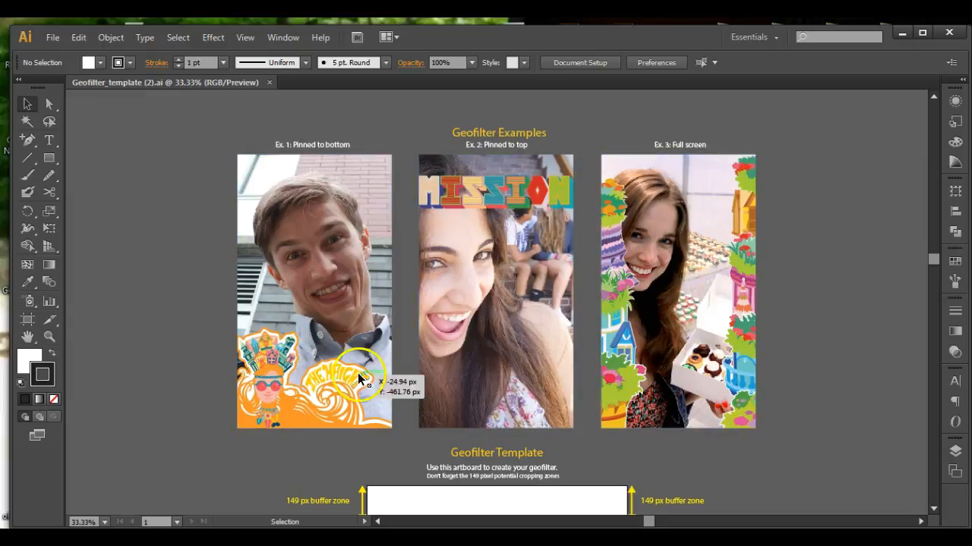
Examine the Geofilter Template artboard and its 149 px buffer zones at the top and bottom.
scroll(374, 346, down, 5)
scroll(375, 346, down, 3)
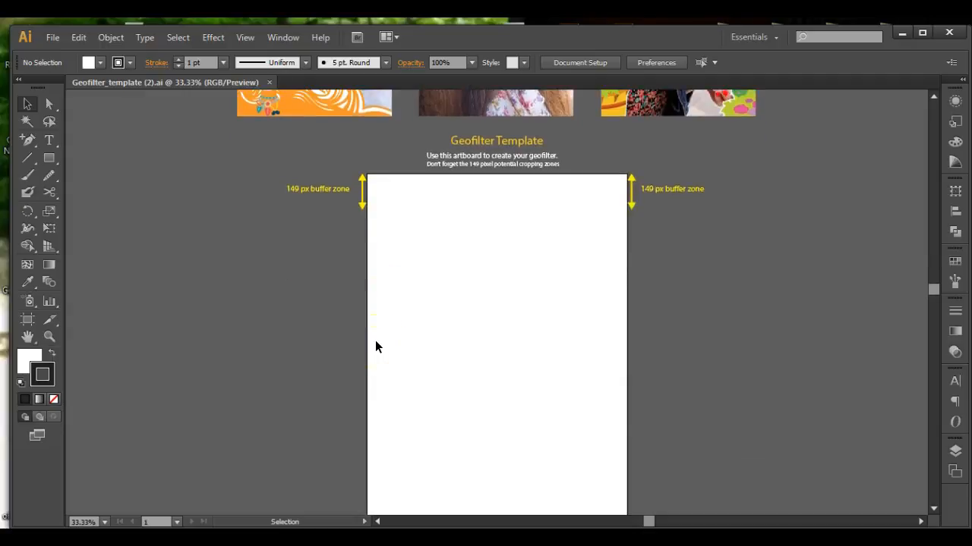
scroll(375, 346, up, 1)
click(378, 213)
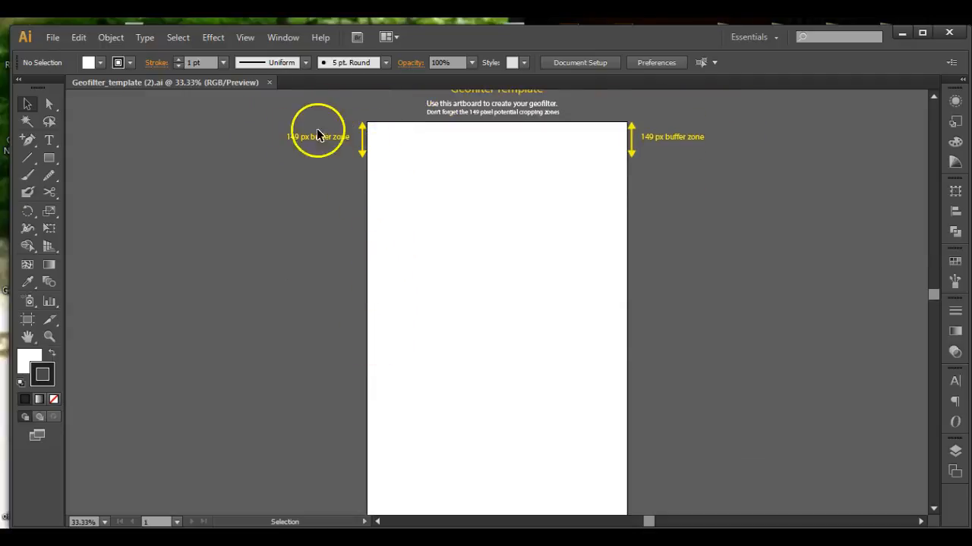
scroll(410, 247, down, 2)
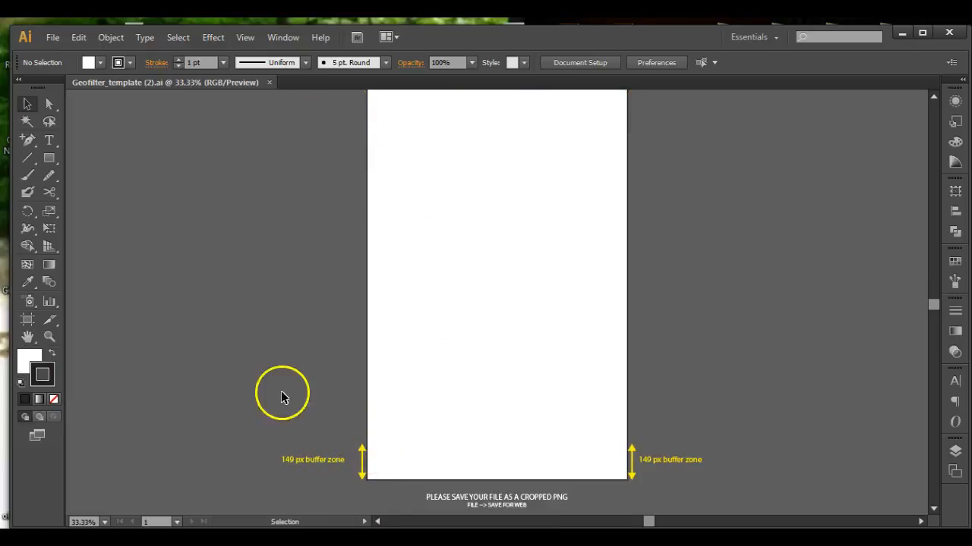
scroll(278, 362, up, 2)
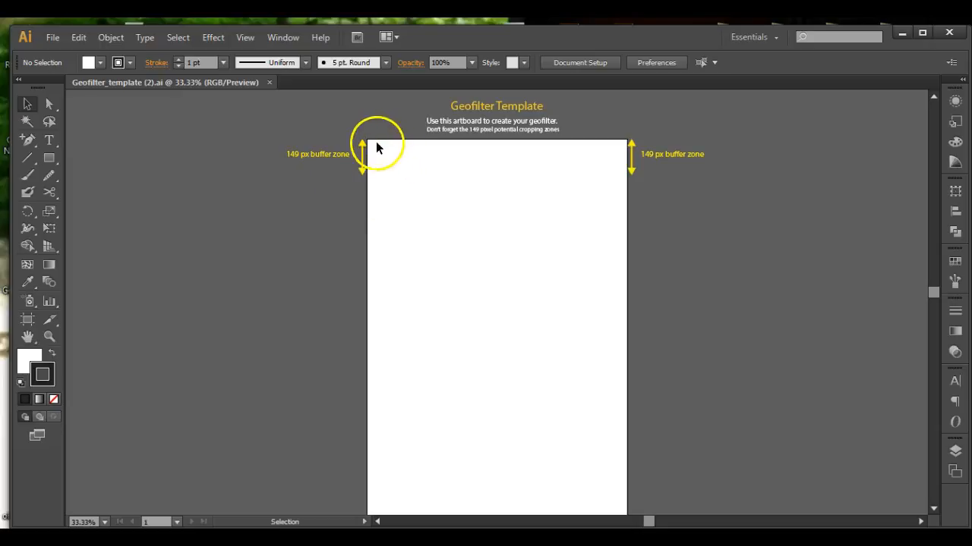
scroll(364, 193, down, 5)
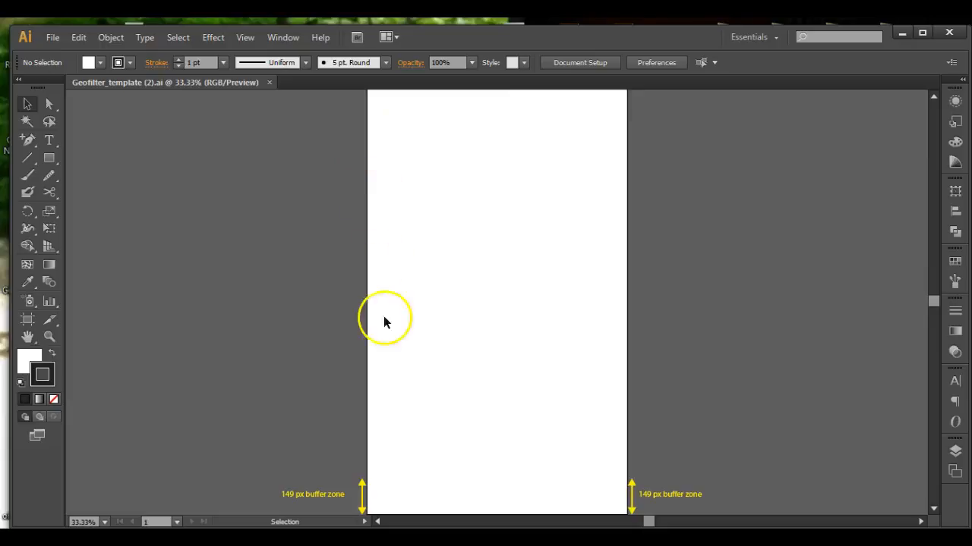
scroll(373, 423, up, 5)
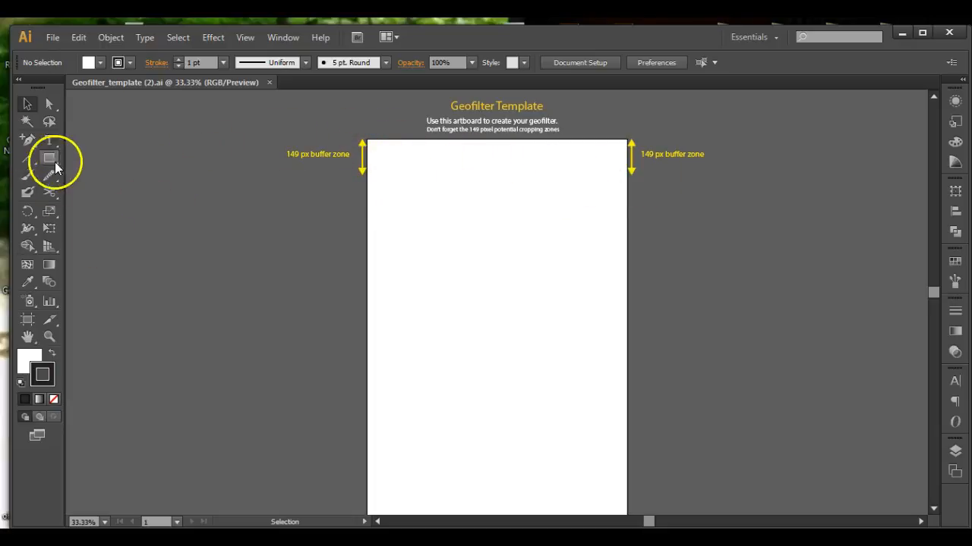
Add a GO TEAM!! text line on the template artboard with the Type tool.
click(50, 140)
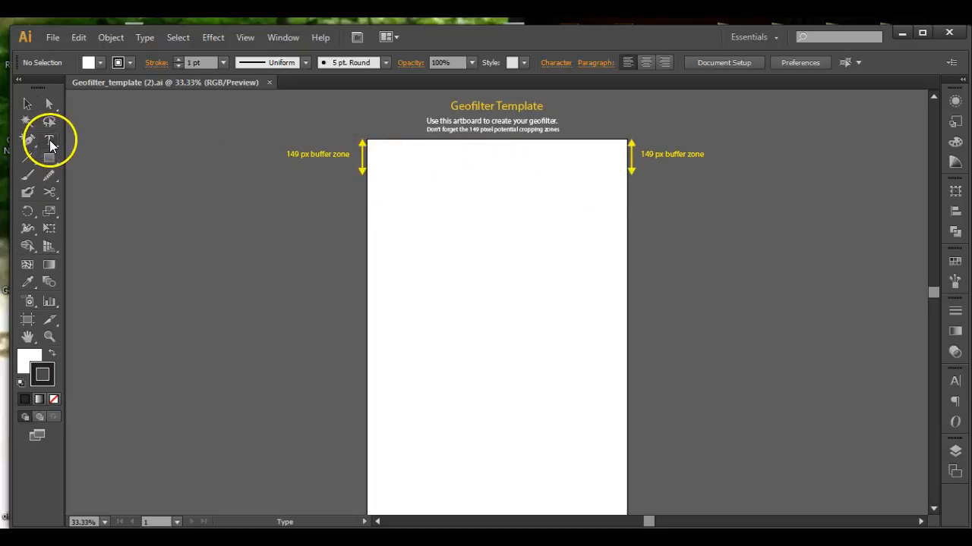
click(402, 252)
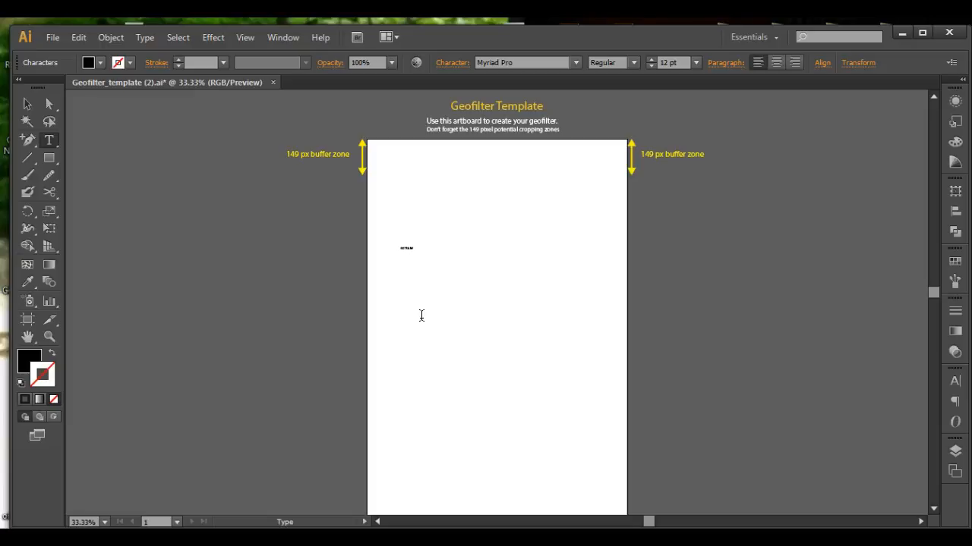
click(26, 104)
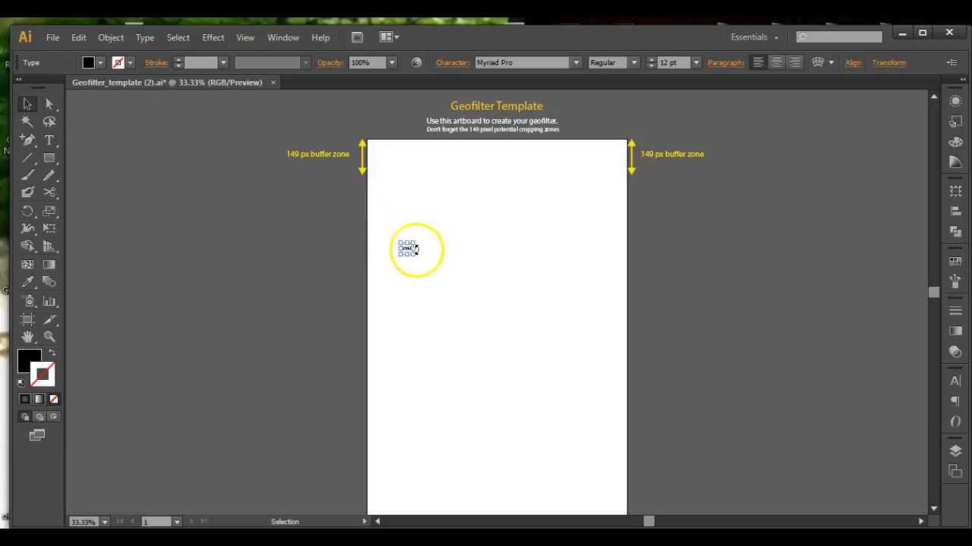
Enlarge the GO TEAM!! text to span the artboard width and place it just below the top buffer zone.
drag(416, 258, 645, 432)
drag(510, 343, 485, 199)
drag(580, 225, 621, 263)
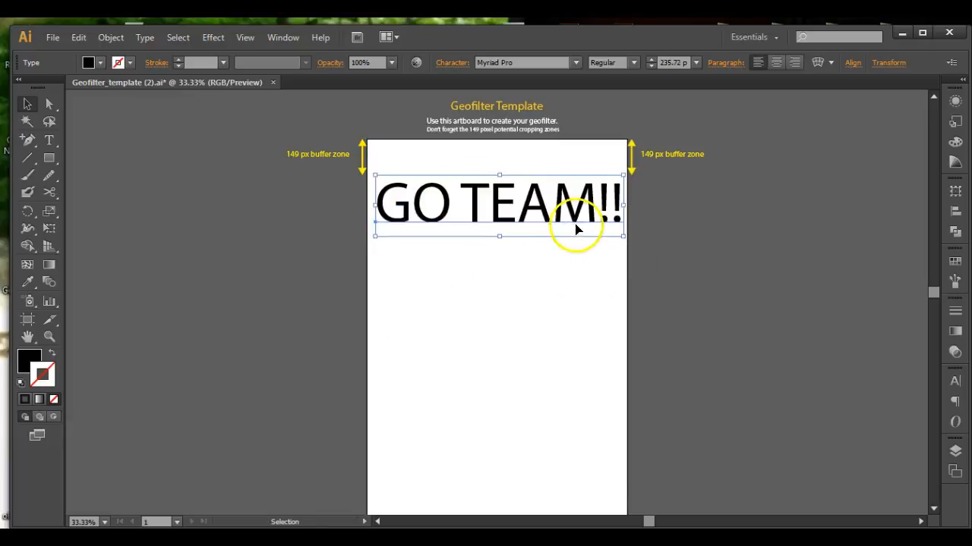
drag(438, 217, 444, 232)
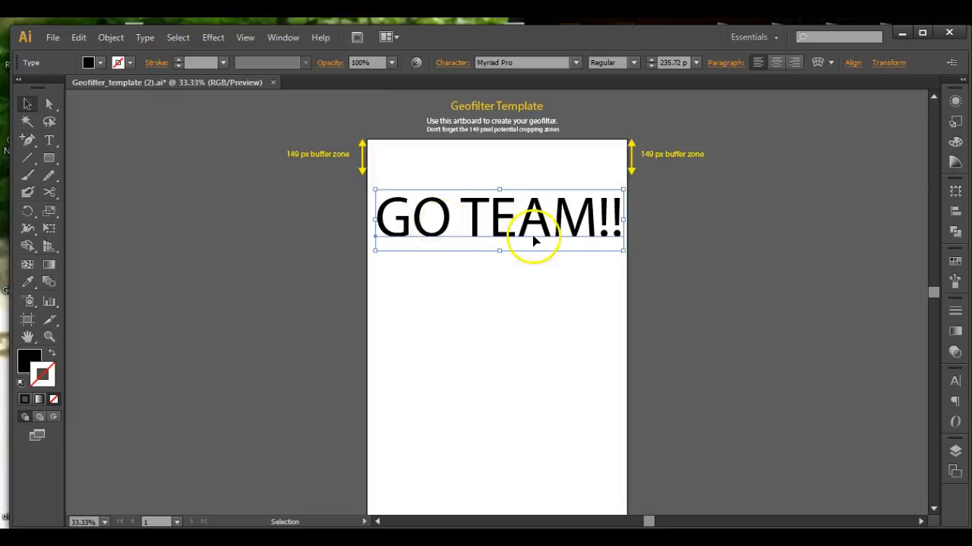
double_click(478, 220)
drag(476, 211, 470, 211)
click(469, 212)
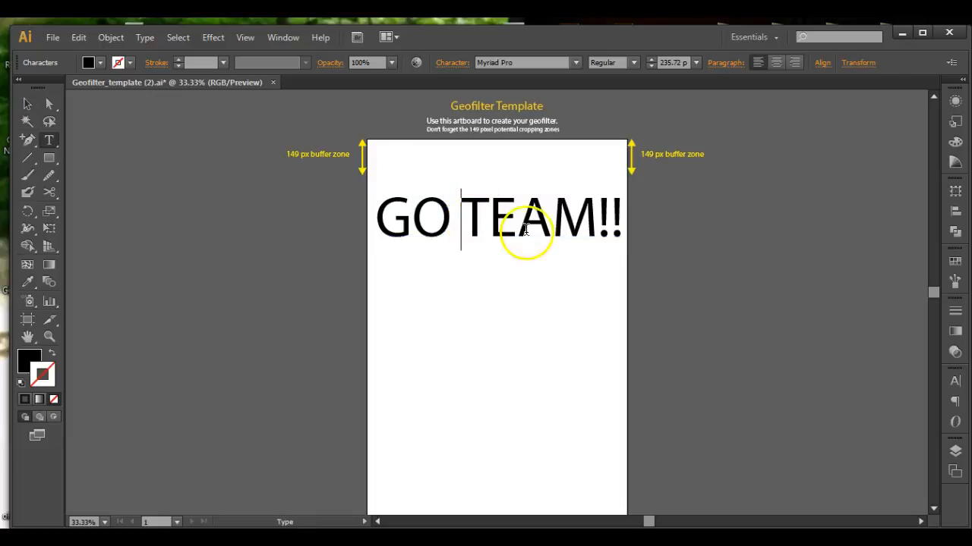
shift+click(588, 222)
double_click(615, 221)
click(621, 220)
drag(619, 217, 372, 212)
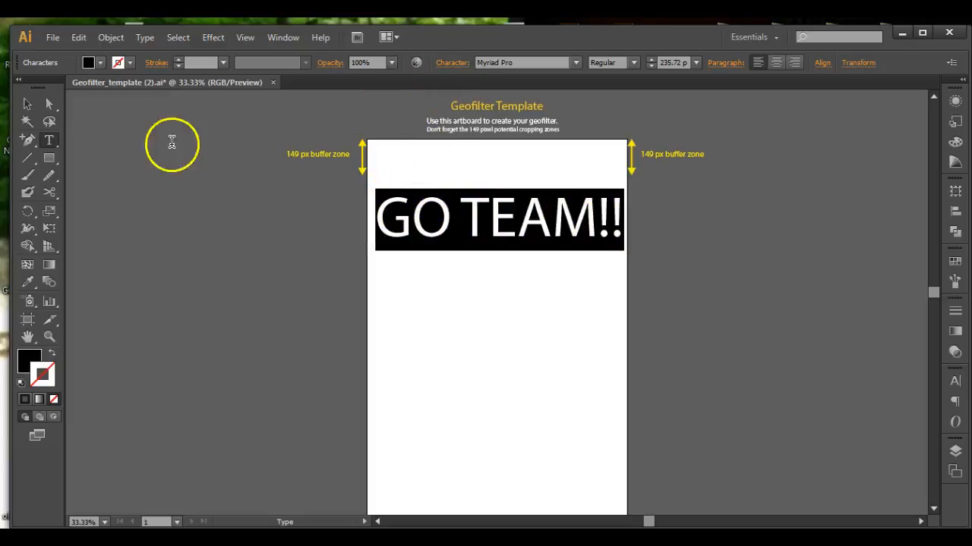
click(26, 104)
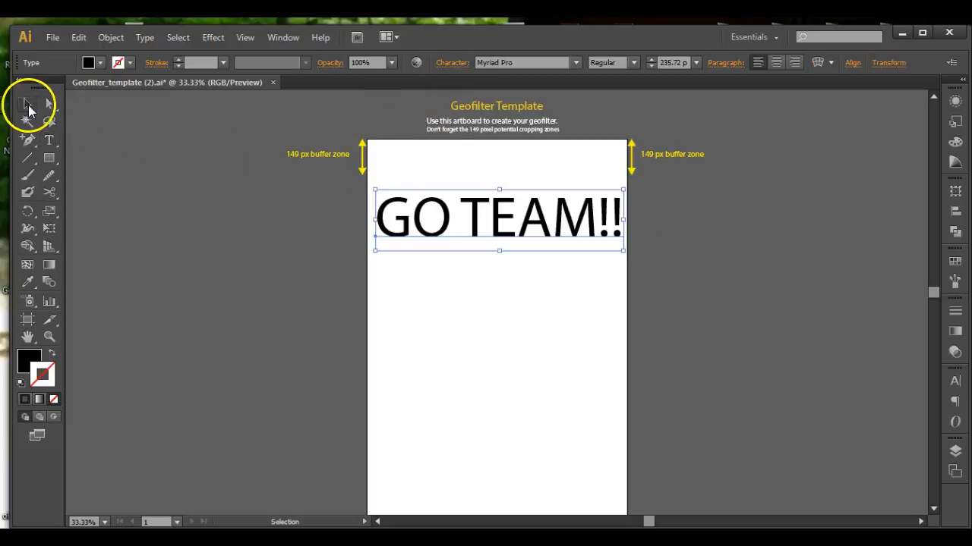
Select all the GO TEAM!! text and step through the font list to MV Boli.
double_click(479, 220)
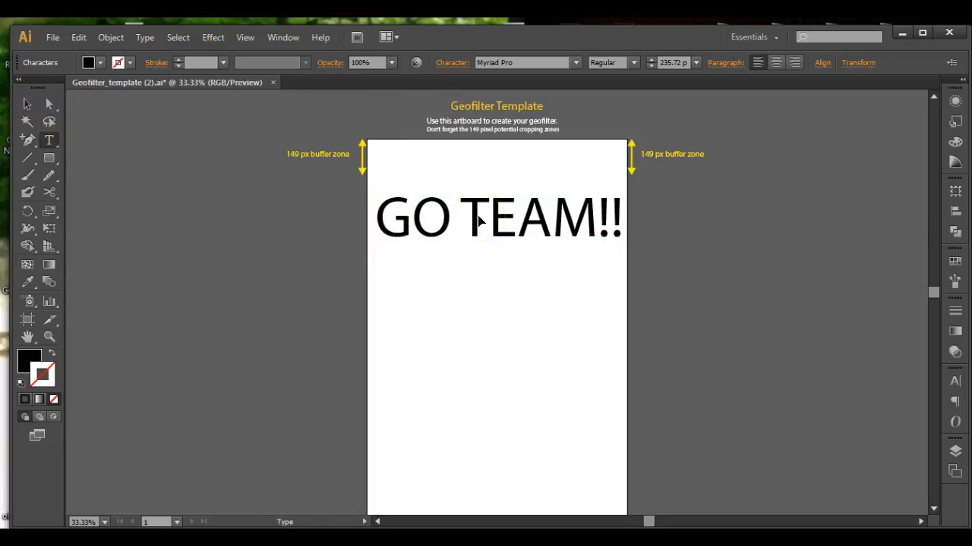
double_click(478, 220)
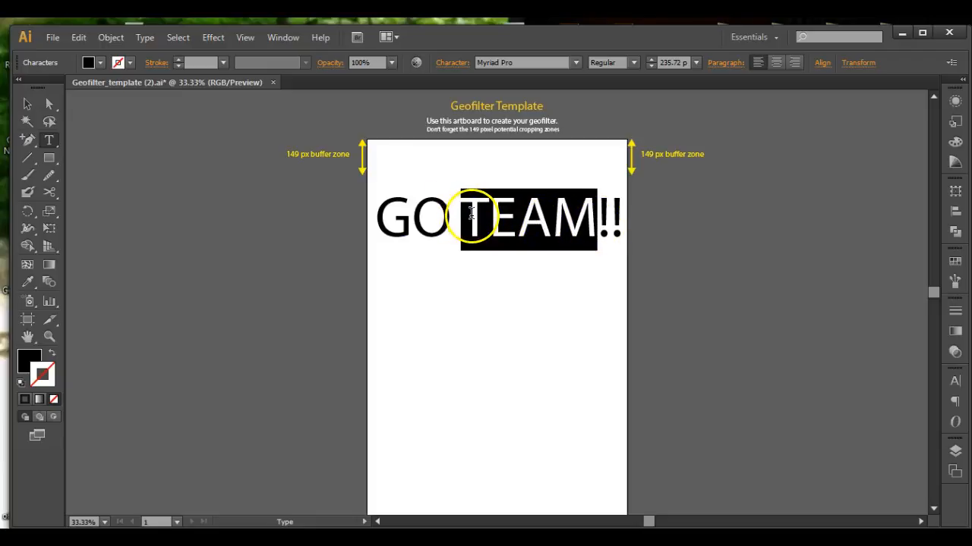
triple_click(471, 214)
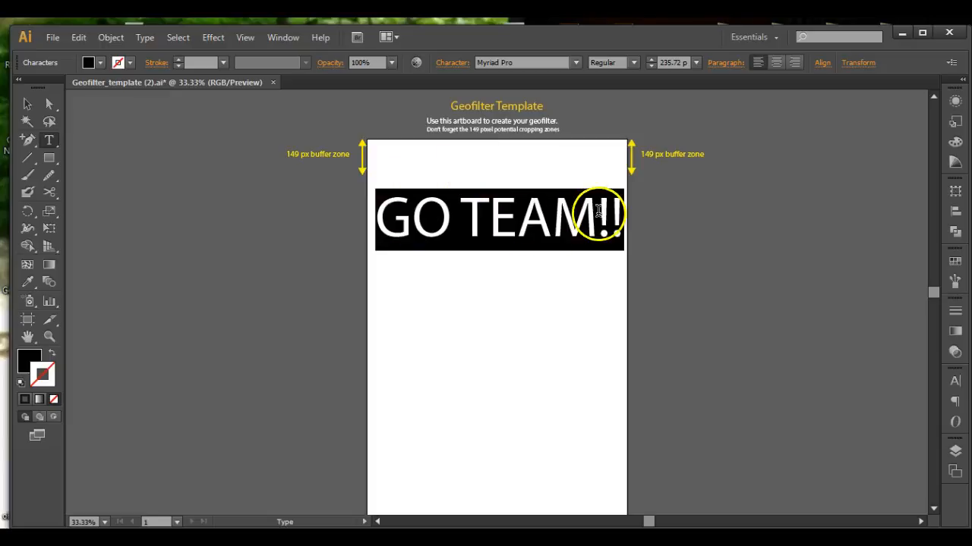
click(489, 63)
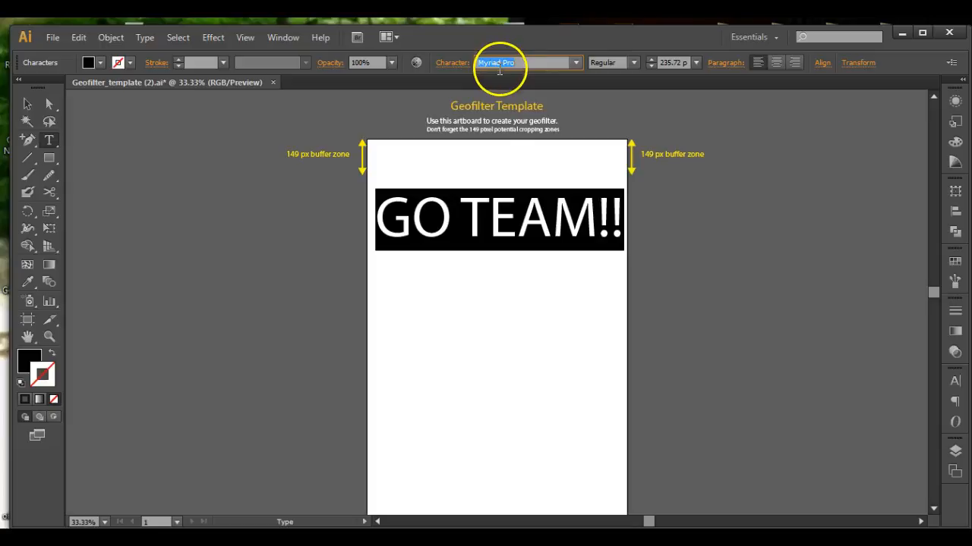
key(Down)
key(Down)
key(Up)
key(Up)
key(Up)
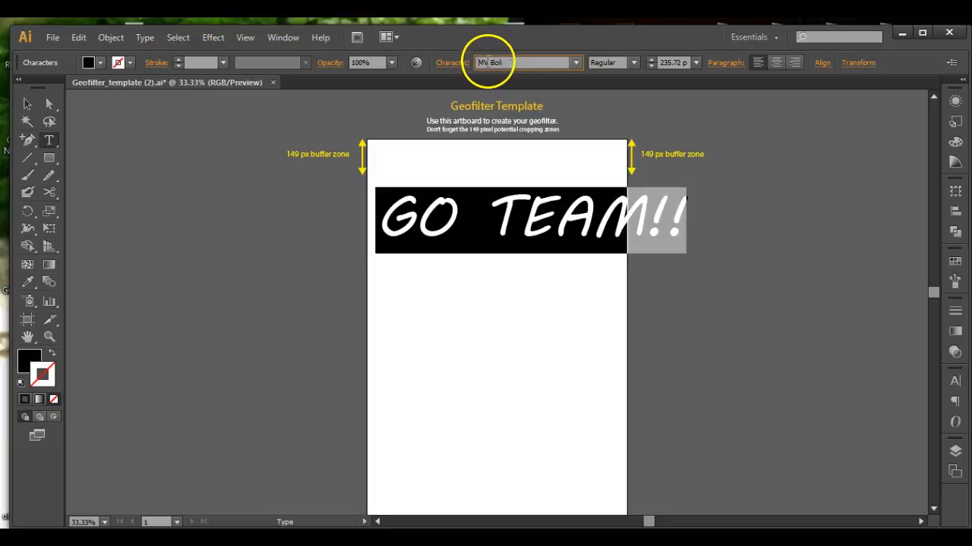
Step further down the font list to Oswald Stencil Bold.
key(Down)
key(Down)
key(Down)
key(Down)
key(Down)
key(Down)
key(Down)
key(Down)
key(Down)
key(Down)
key(Down)
key(Down)
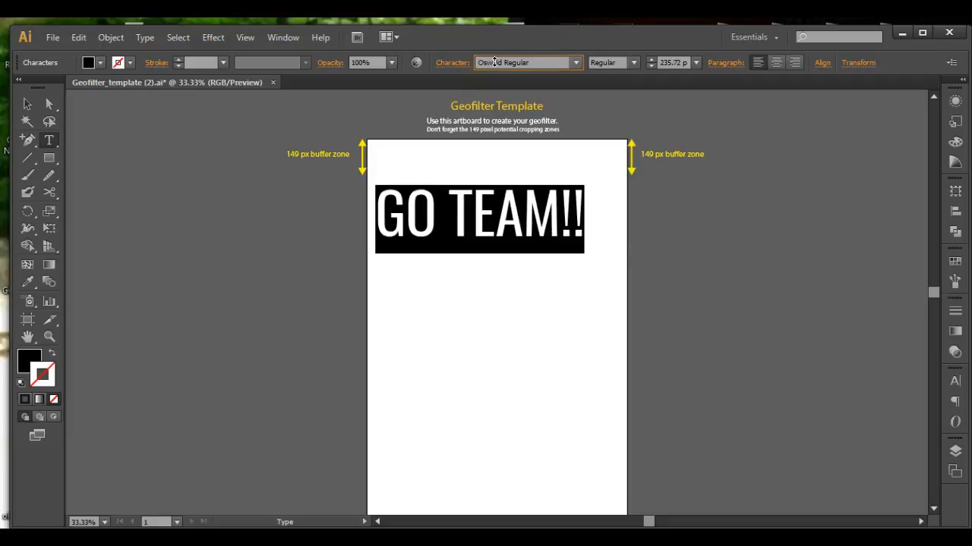
key(Down)
key(Down)
key(Up)
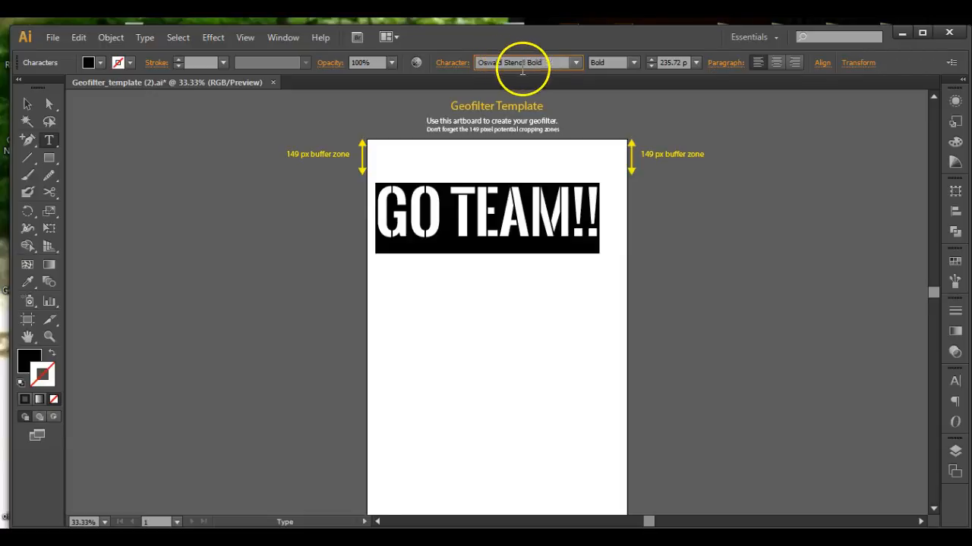
Continue cycling the text's font through Papyrus and Poor Richard to Rockwell.
key(Down)
key(Down)
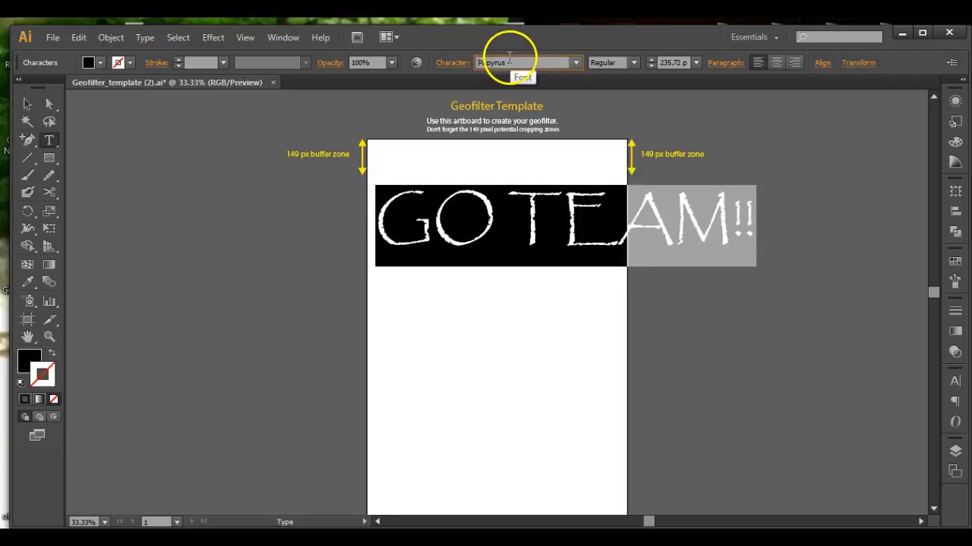
key(Down)
key(Down)
key(Down)
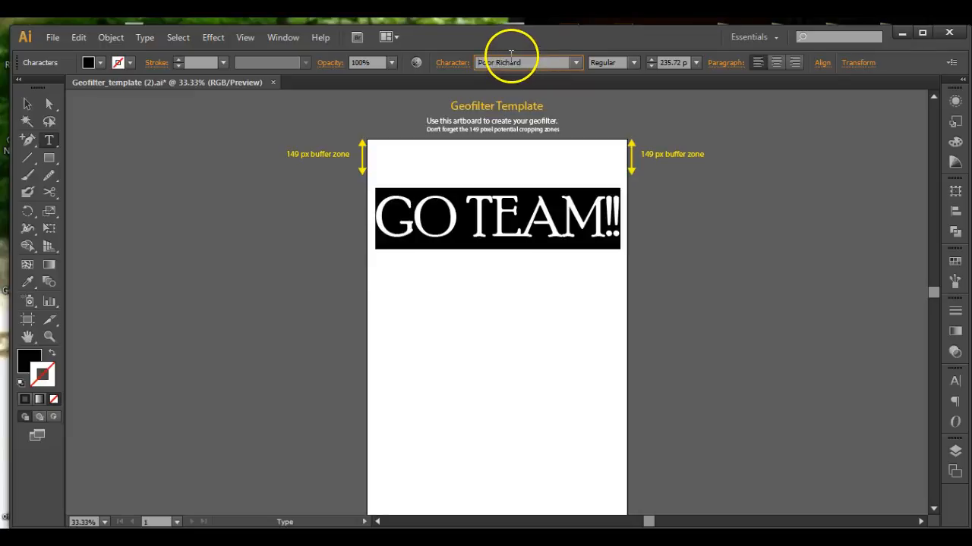
key(Down)
key(Down)
key(Down)
key(Down)
key(Down)
key(Up)
scroll(511, 63, down, 4)
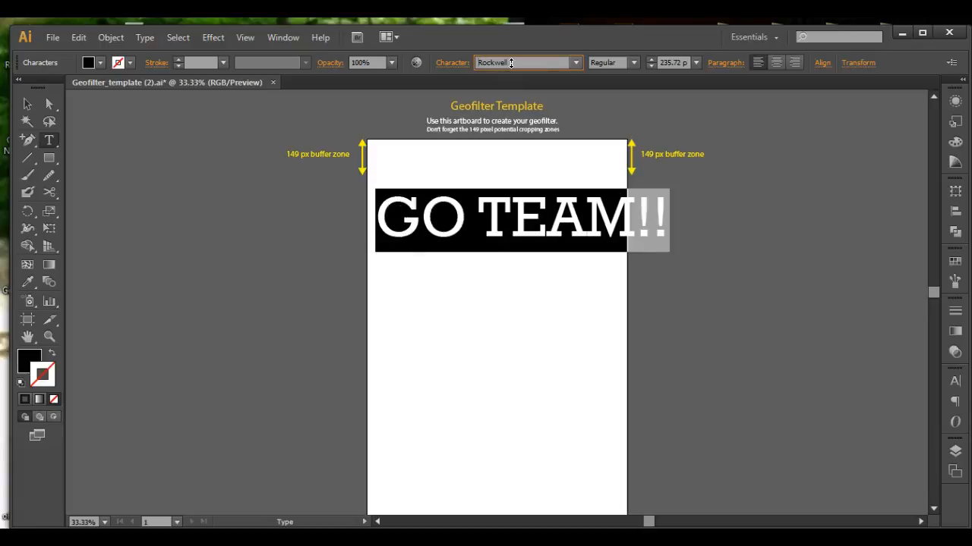
Continue cycling the text's font through Segoe Script, Snap ITC, Tekton Pro and Trebuchet MS to Tw Cen MT.
scroll(511, 63, down, 3)
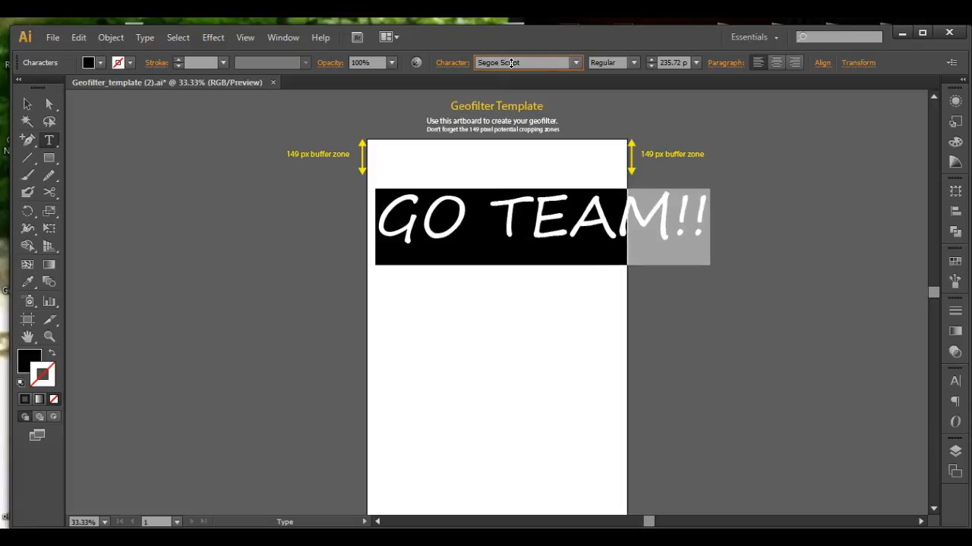
scroll(511, 63, down, 1)
scroll(510, 63, up, 1)
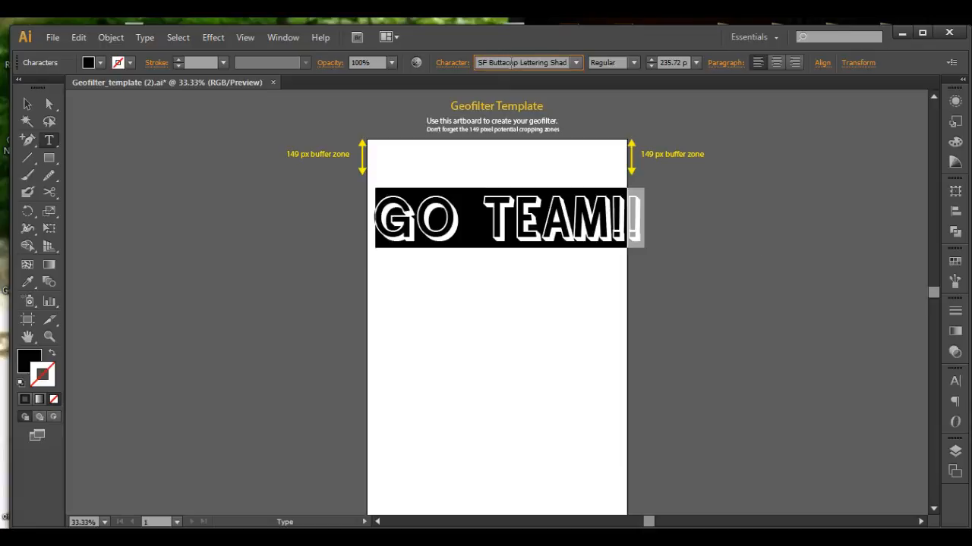
scroll(510, 63, down, 1)
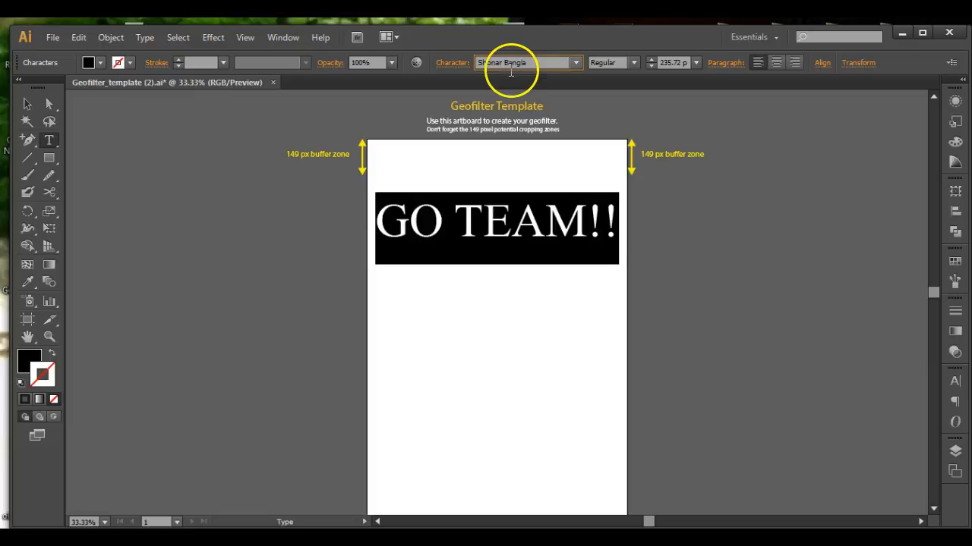
scroll(506, 62, down, 4)
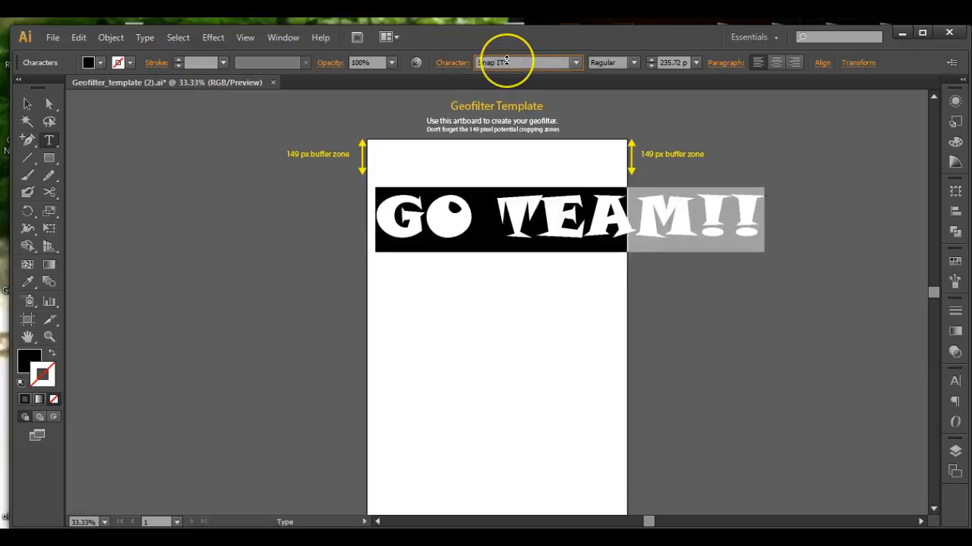
scroll(507, 62, down, 4)
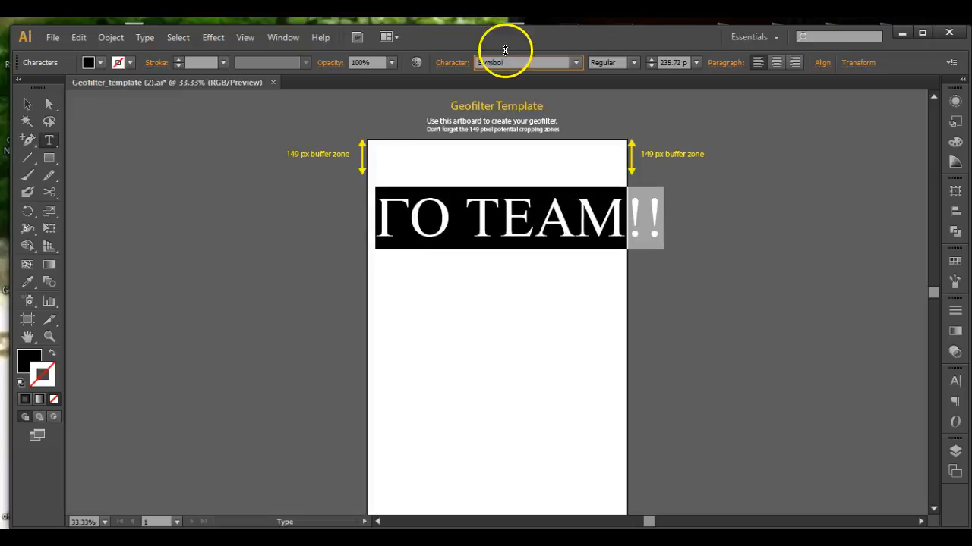
scroll(500, 62, down, 3)
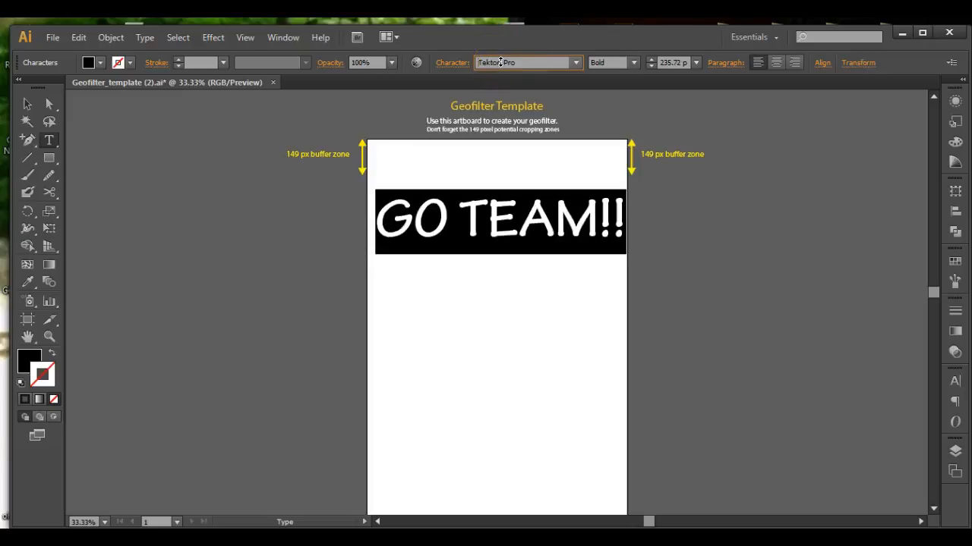
scroll(500, 62, down, 1)
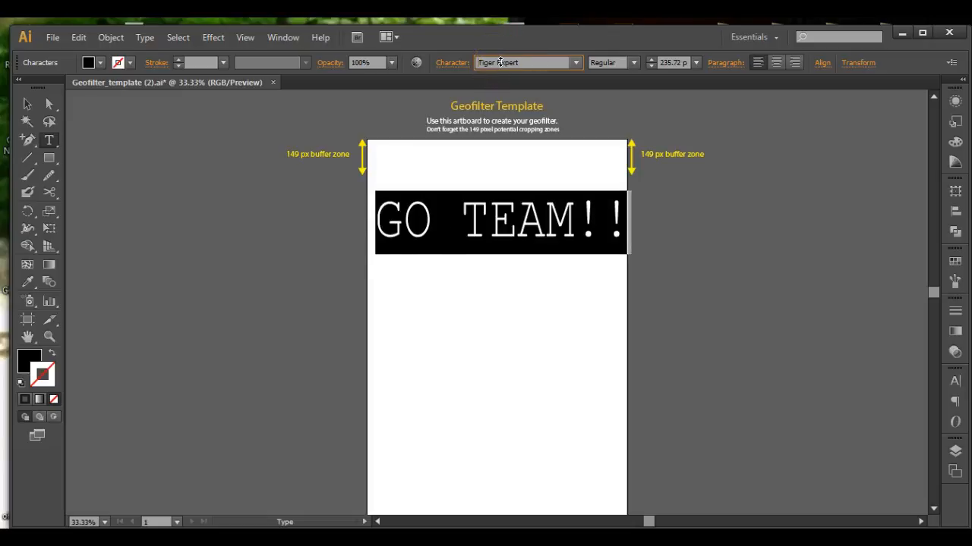
scroll(500, 62, down, 3)
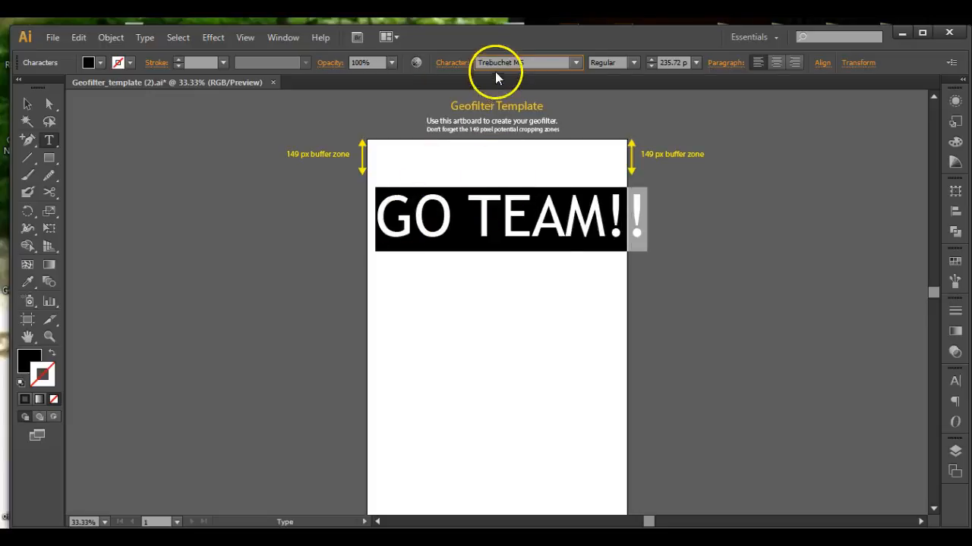
scroll(494, 62, down, 1)
scroll(494, 62, down, 1)
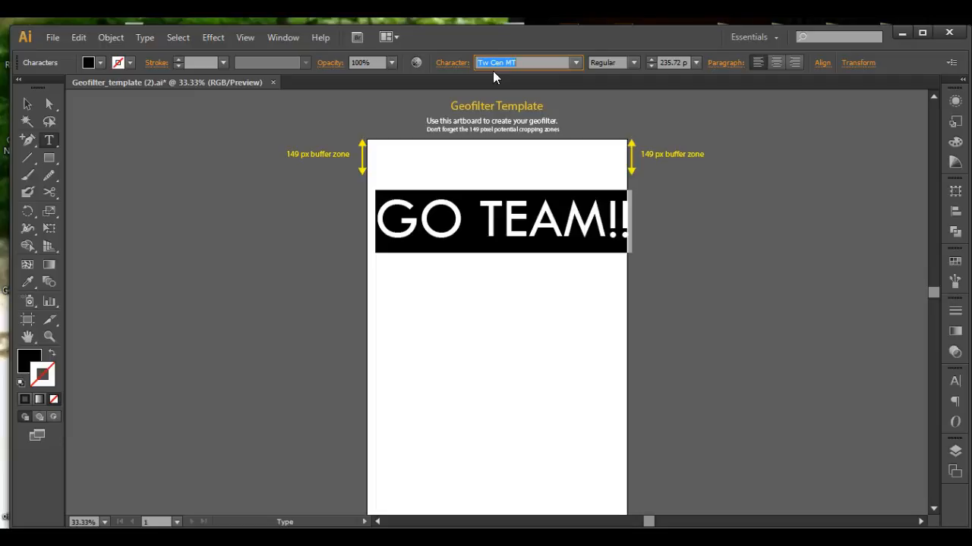
Set the GO TEAM!! font to Impact and scale the text box to span the artboard width.
text(Impact)
key(Return)
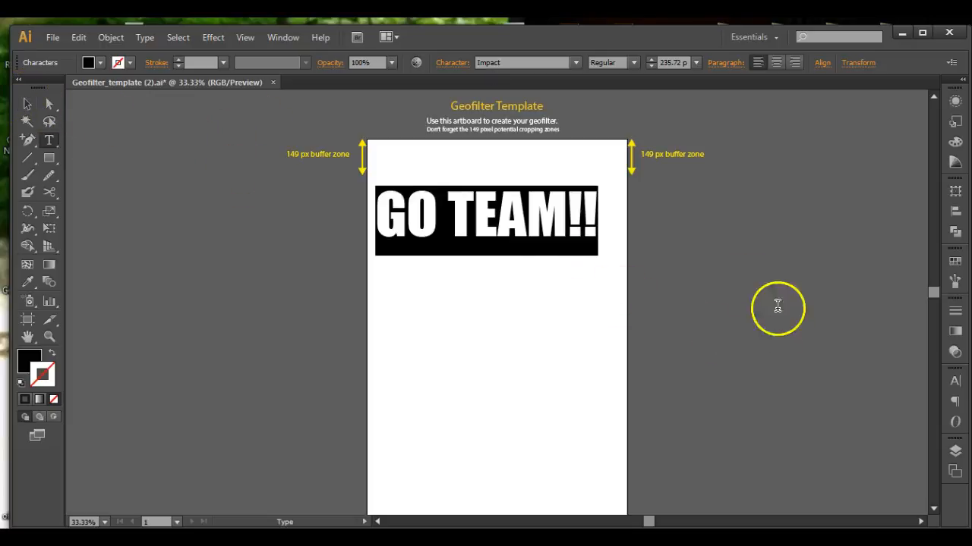
click(27, 104)
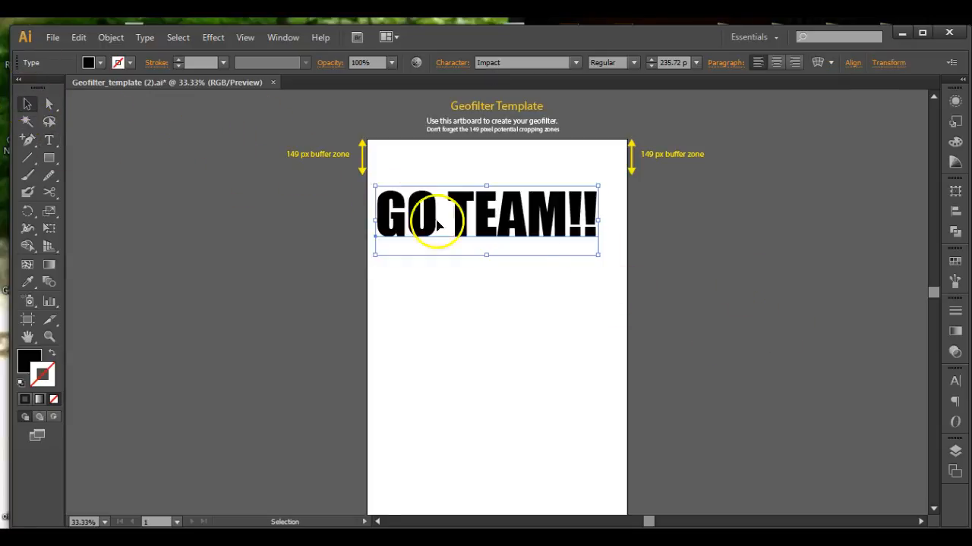
drag(601, 258, 616, 261)
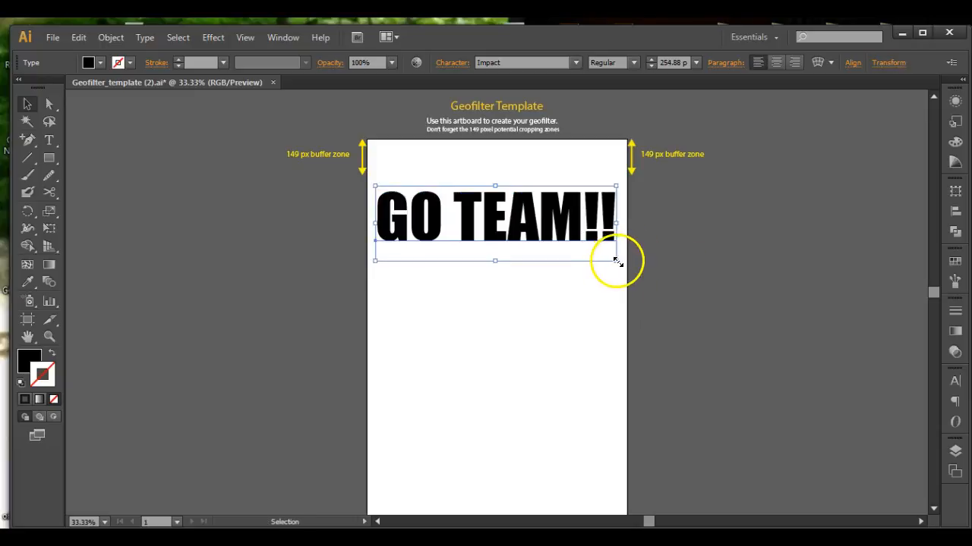
drag(619, 261, 613, 262)
click(673, 260)
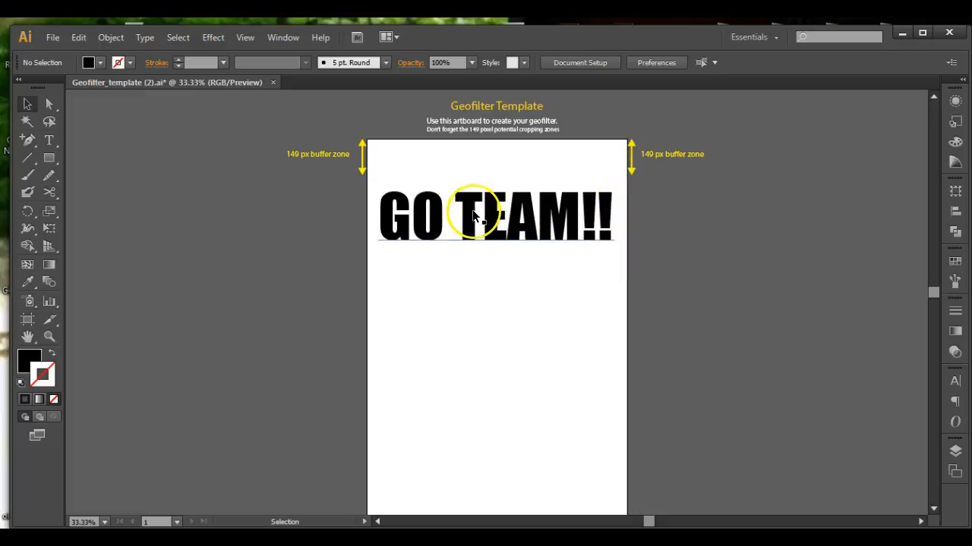
scroll(471, 216, down, 3)
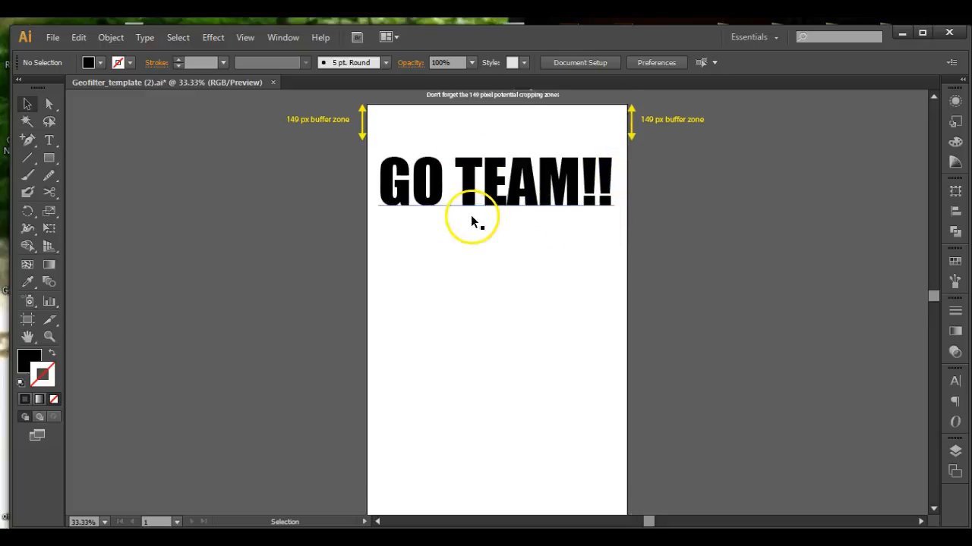
scroll(531, 410, up, 3)
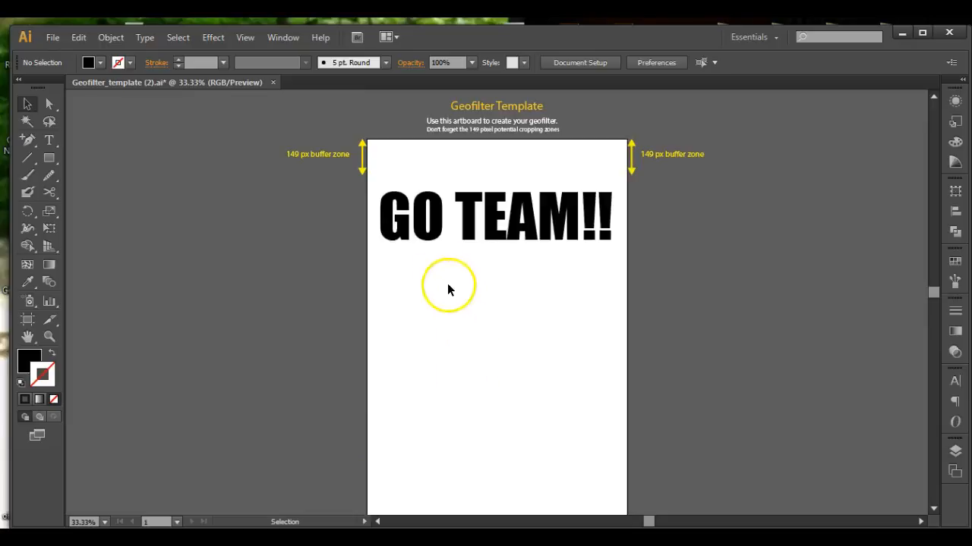
click(402, 213)
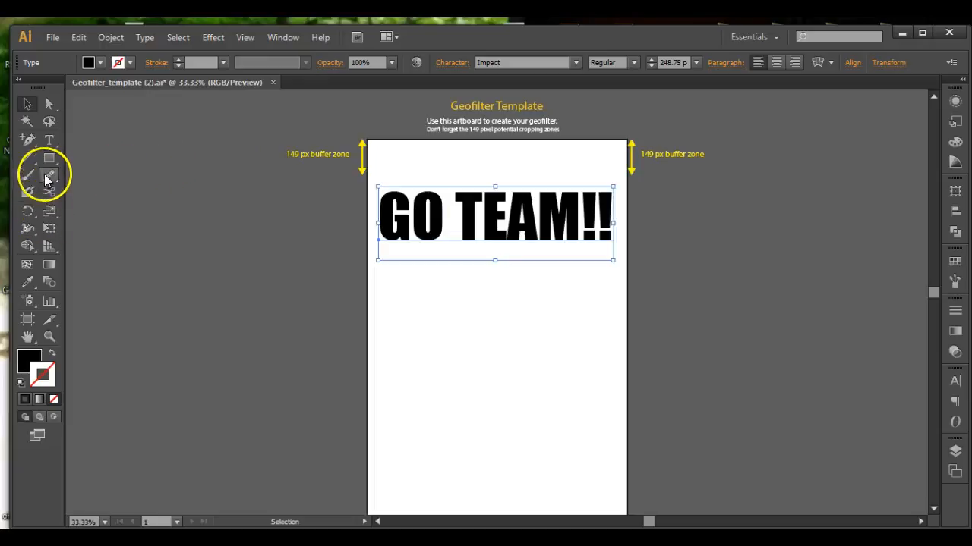
click(49, 140)
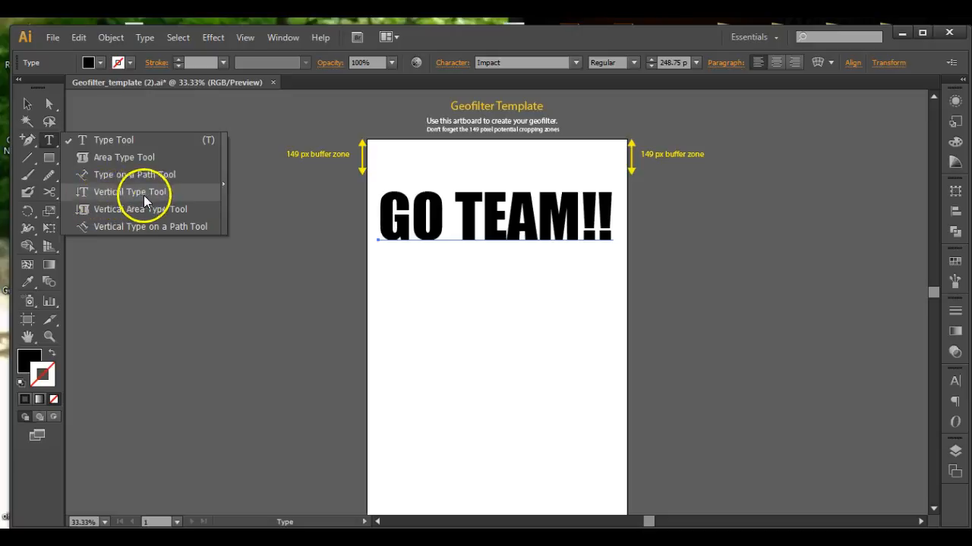
click(122, 227)
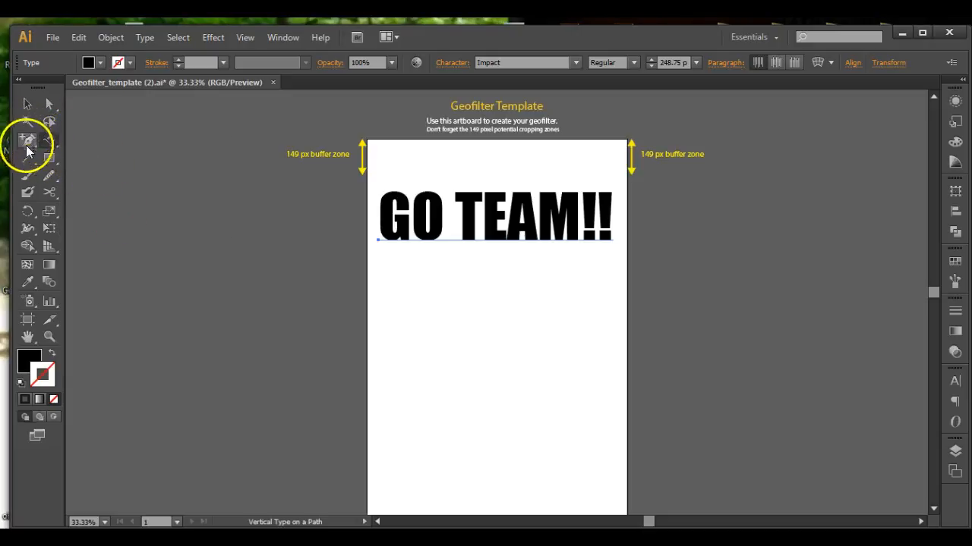
Draw a large circle overlapping the lower edge of the artboard with the Ellipse tool.
click(49, 176)
drag(50, 175, 106, 177)
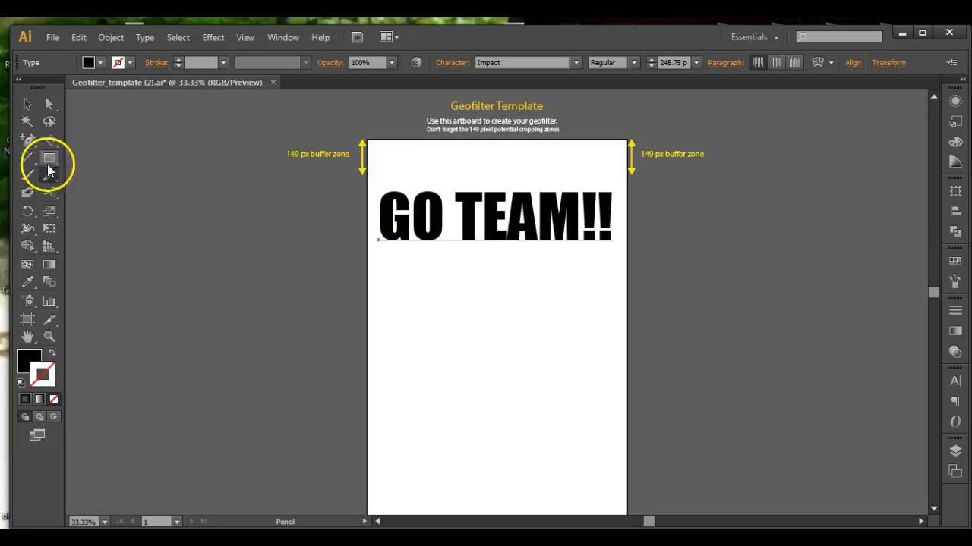
mouse_move(388, 314)
mouse_down()
mouse_move(437, 299)
mouse_move(544, 371)
mouse_move(575, 364)
mouse_up()
drag(52, 157, 91, 193)
mouse_move(416, 387)
mouse_down()
mouse_move(501, 473)
mouse_move(541, 476)
mouse_move(405, 342)
mouse_move(483, 387)
mouse_up()
click(28, 102)
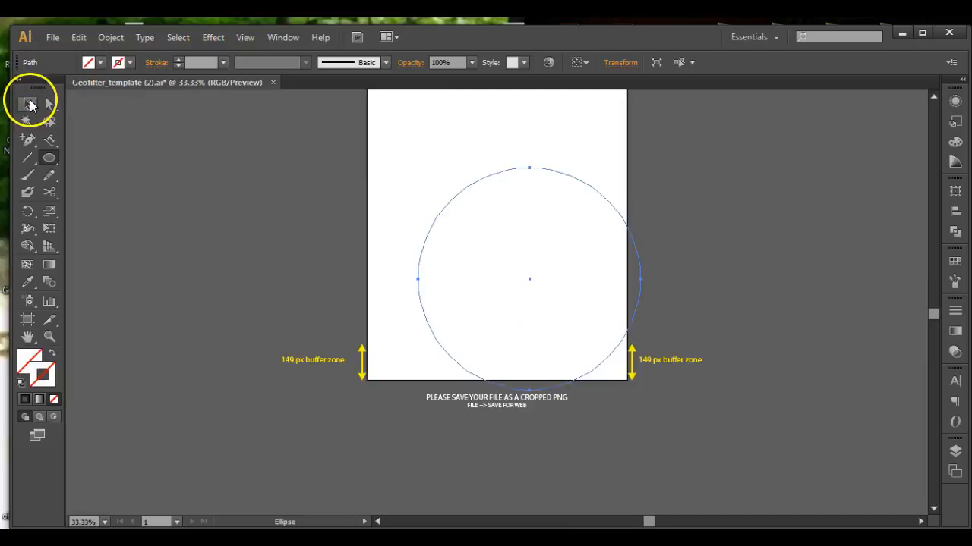
Give the selected circle a black stroke.
scroll(111, 197, up, 2)
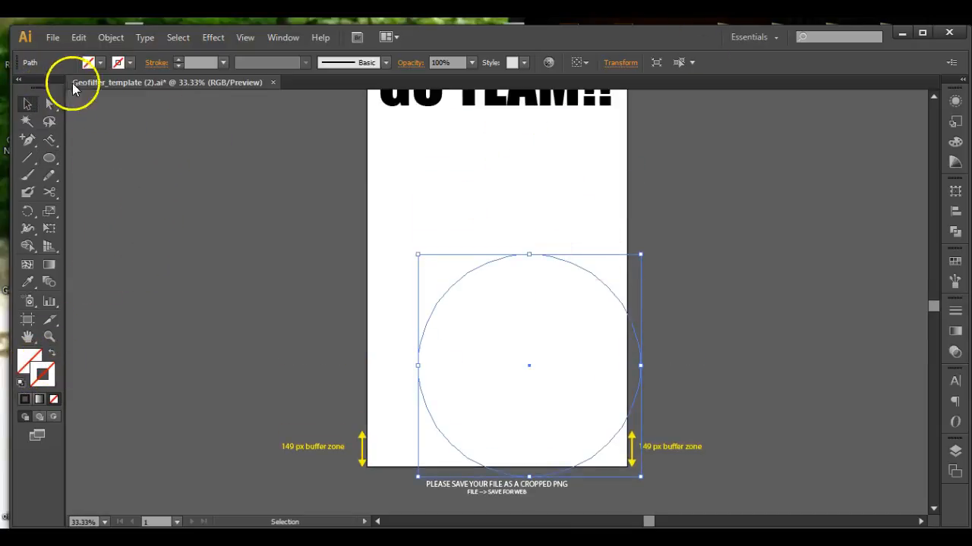
click(130, 62)
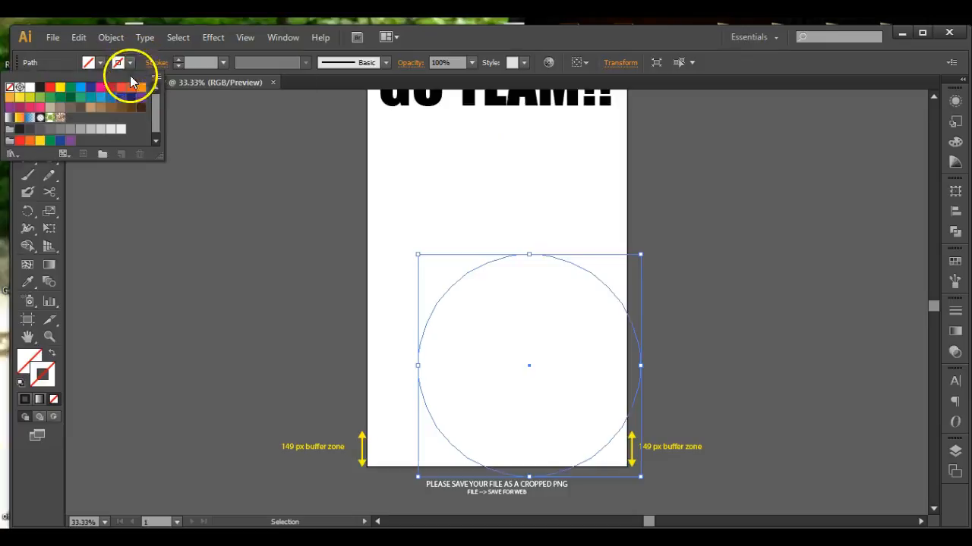
click(40, 87)
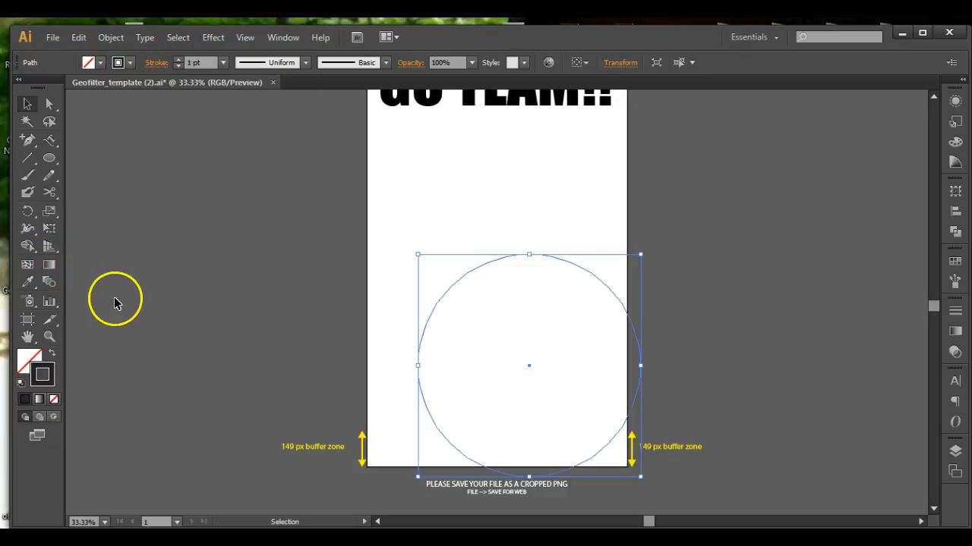
Draw a wavy Pencil path across the artboard below the title and add type along it with Type on a Path.
click(49, 176)
mouse_move(389, 174)
mouse_down()
mouse_move(467, 170)
mouse_move(487, 199)
mouse_move(616, 195)
mouse_up()
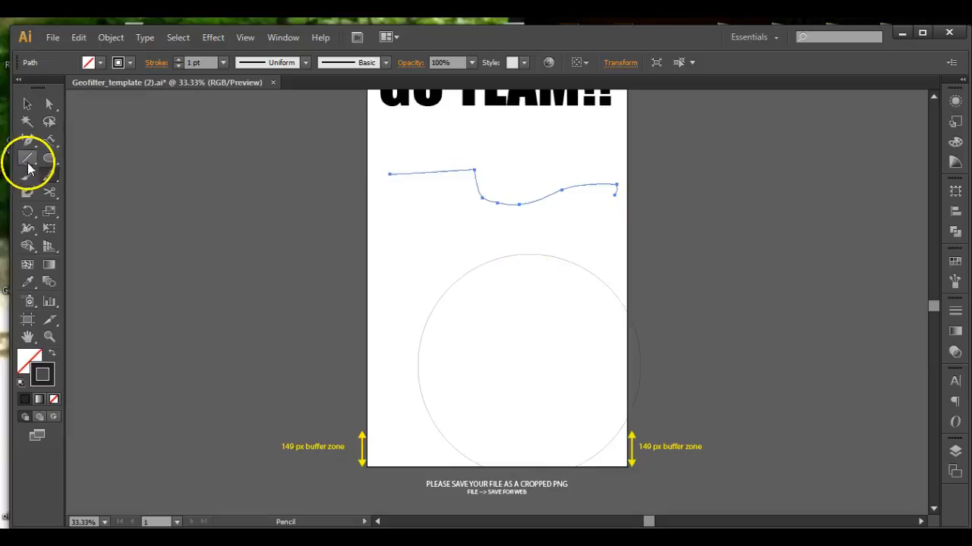
click(48, 140)
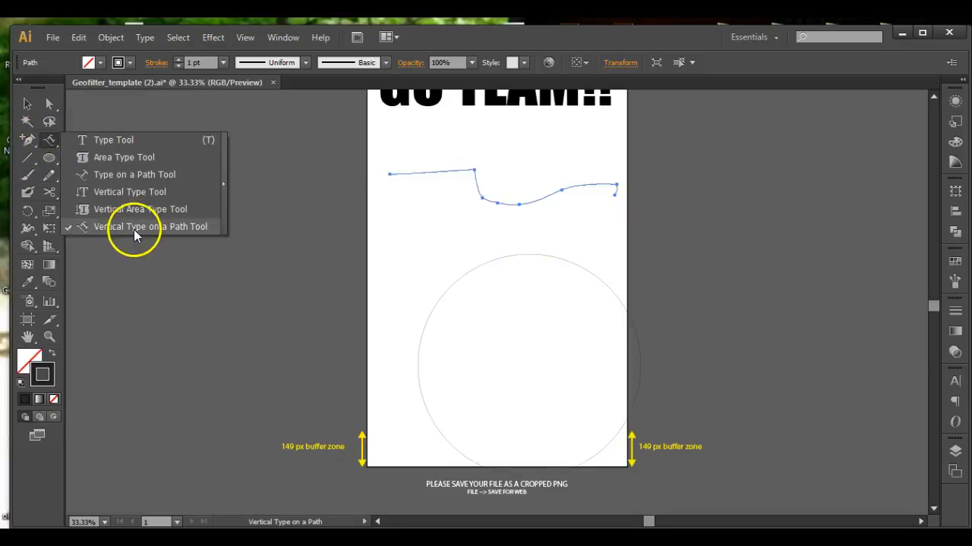
click(131, 178)
click(404, 173)
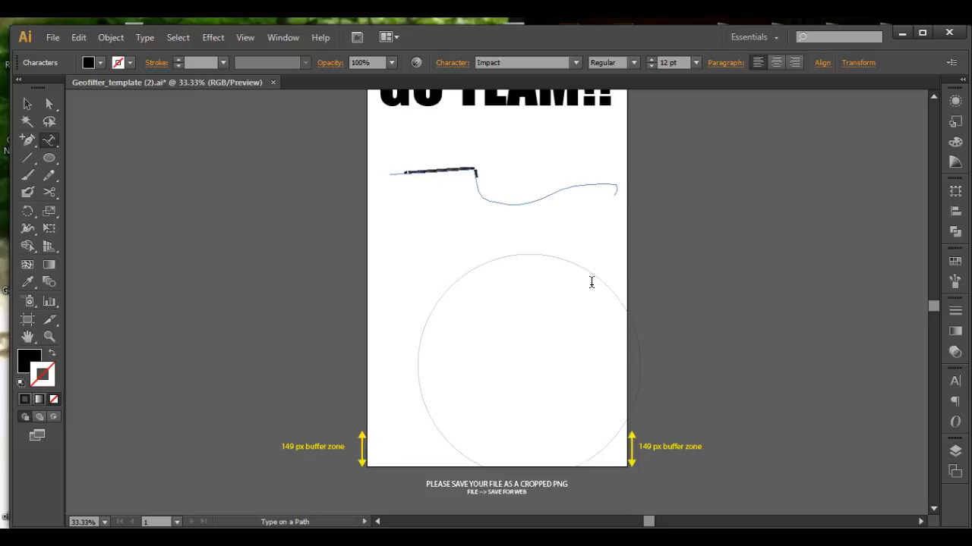
click(27, 104)
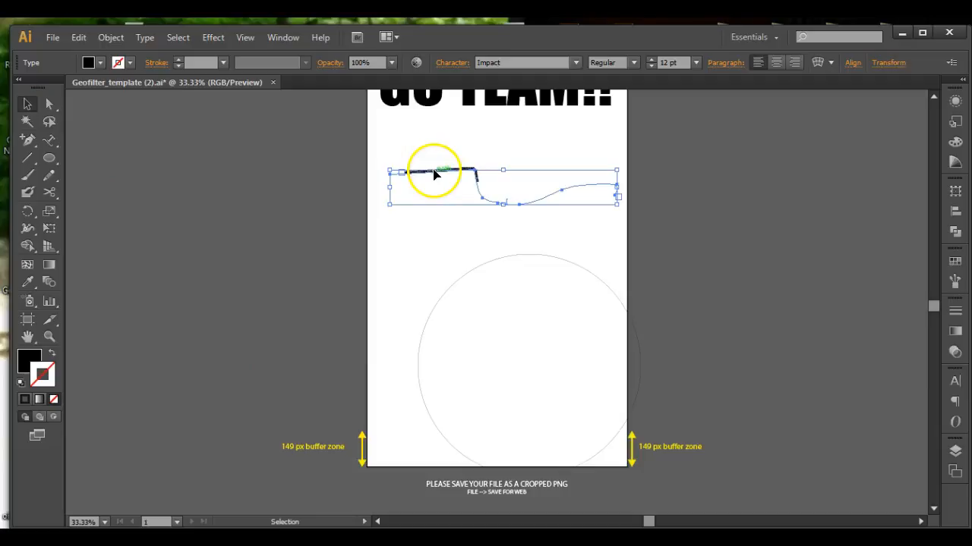
Select all the text on the wavy path and set its font size to 33 pt.
key(ctrl+plus)
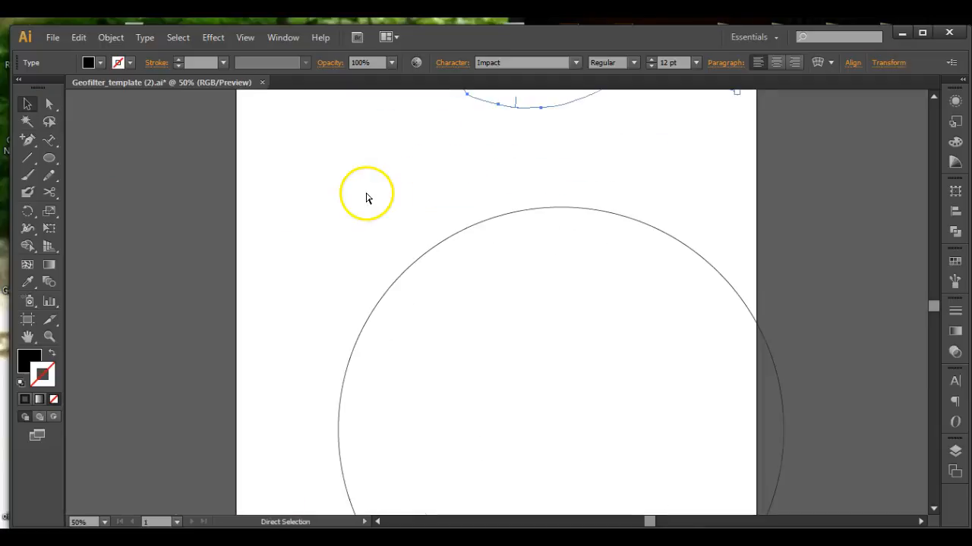
key(space)
drag(408, 99, 417, 365)
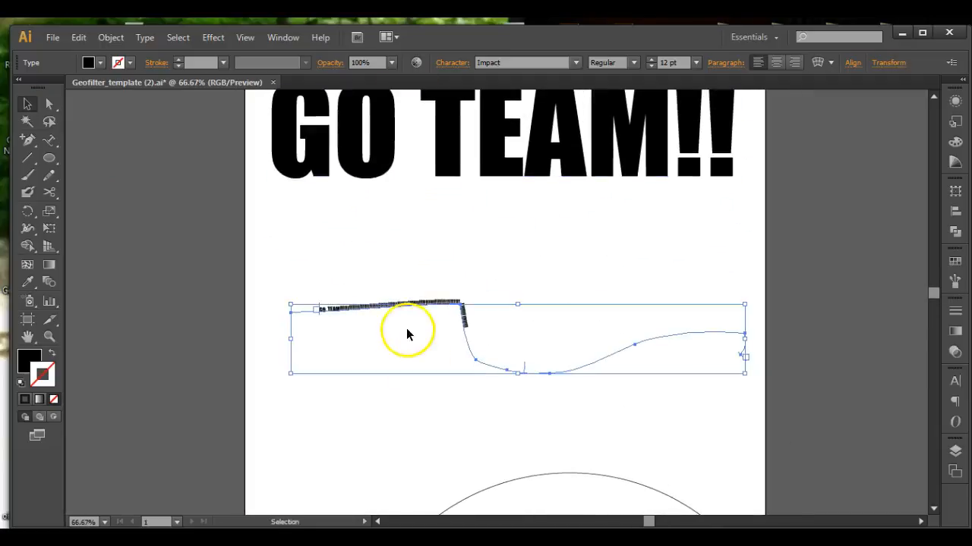
triple_click(397, 304)
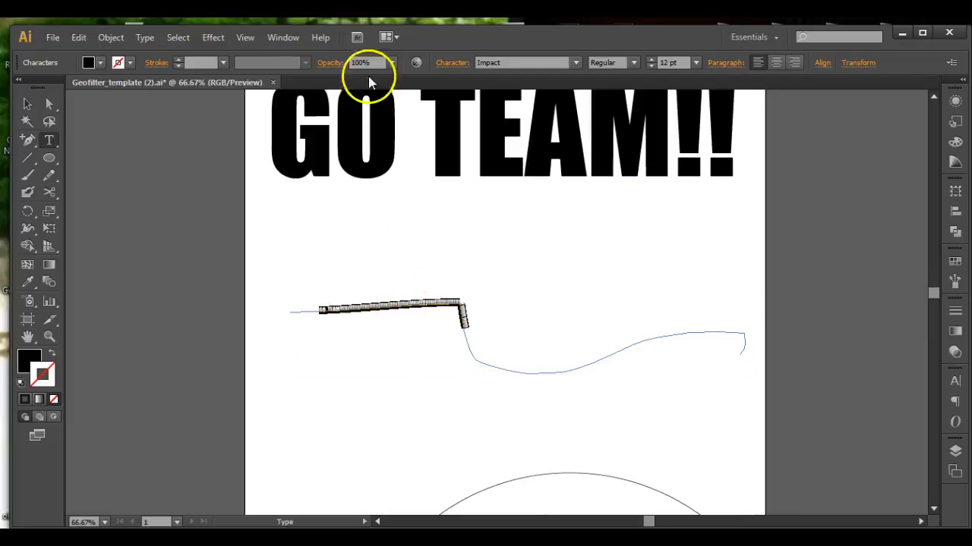
click(651, 61)
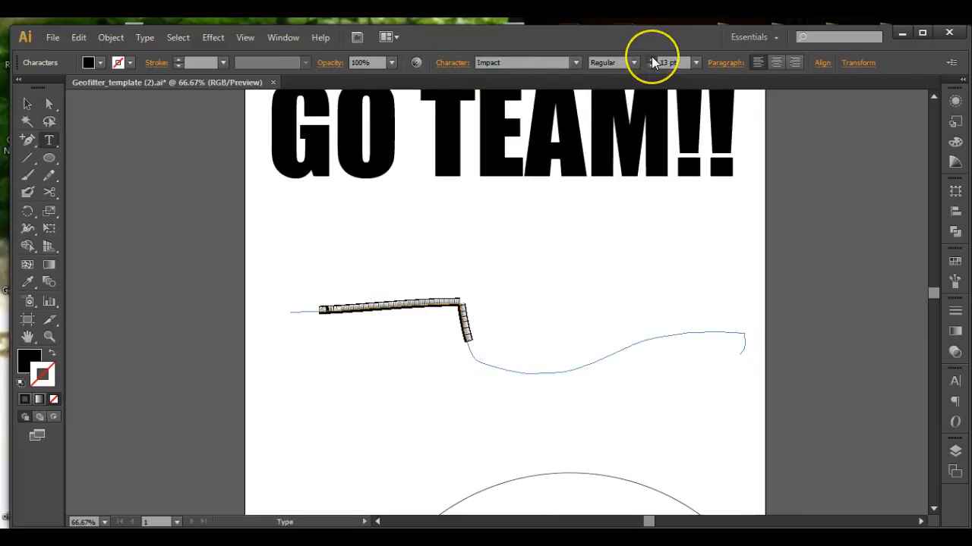
click(651, 61)
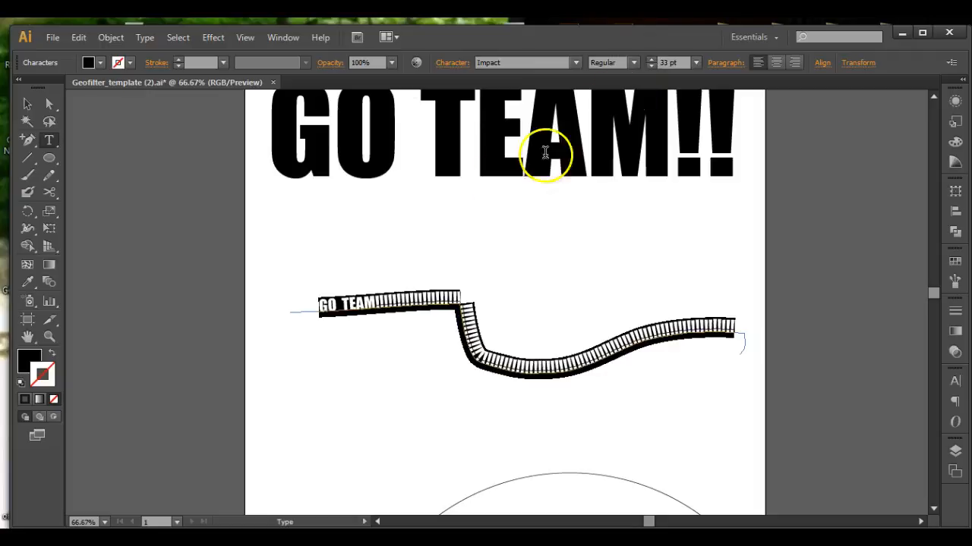
Add sample type along the top of the circle with the Type on a Path tool.
click(30, 103)
click(447, 425)
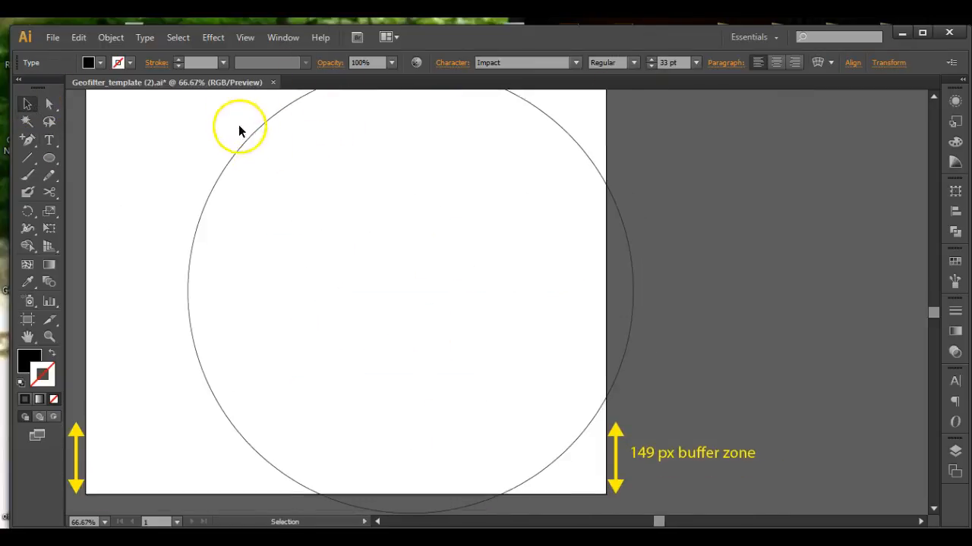
drag(305, 197, 251, 269)
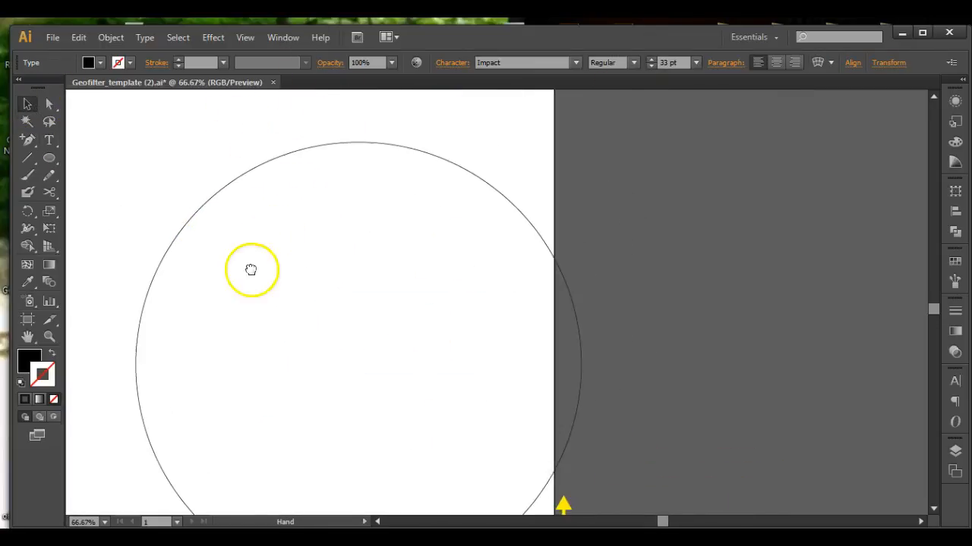
click(48, 144)
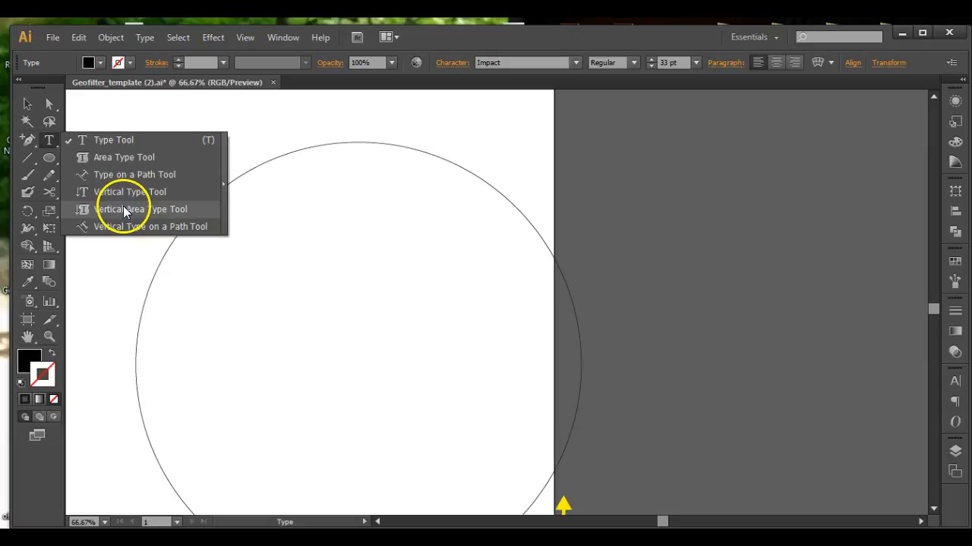
click(126, 175)
click(265, 161)
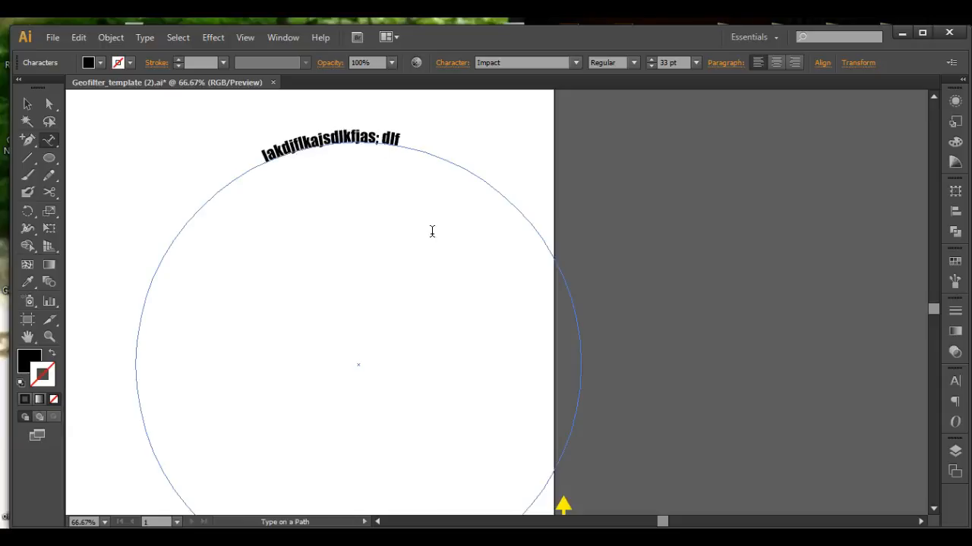
Slide the circle's text along its path by moving the start bracket toward the top.
click(27, 104)
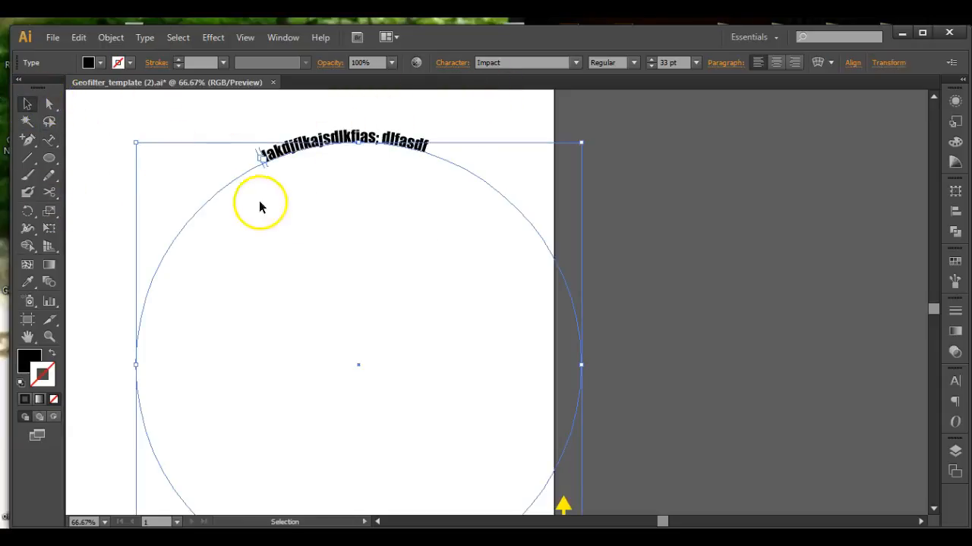
drag(266, 167, 279, 182)
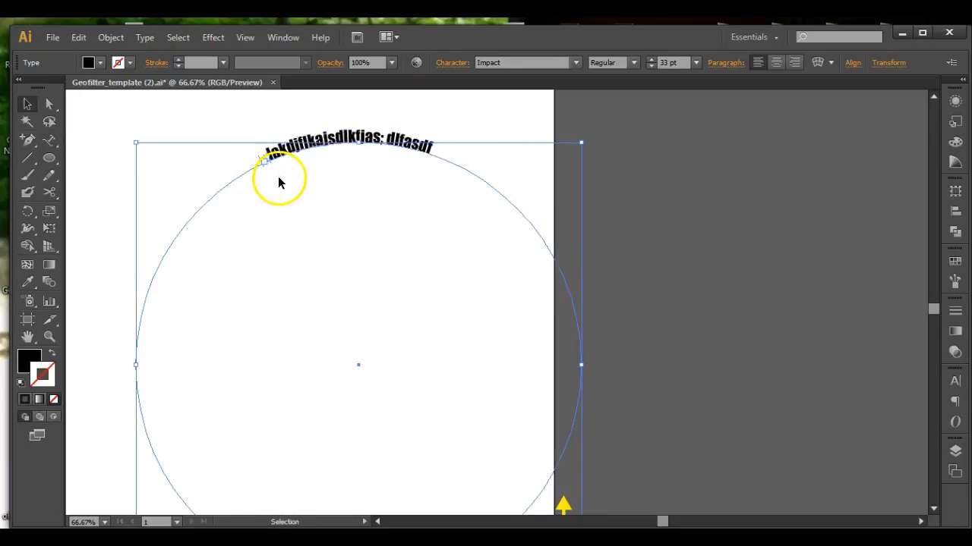
double_click(372, 138)
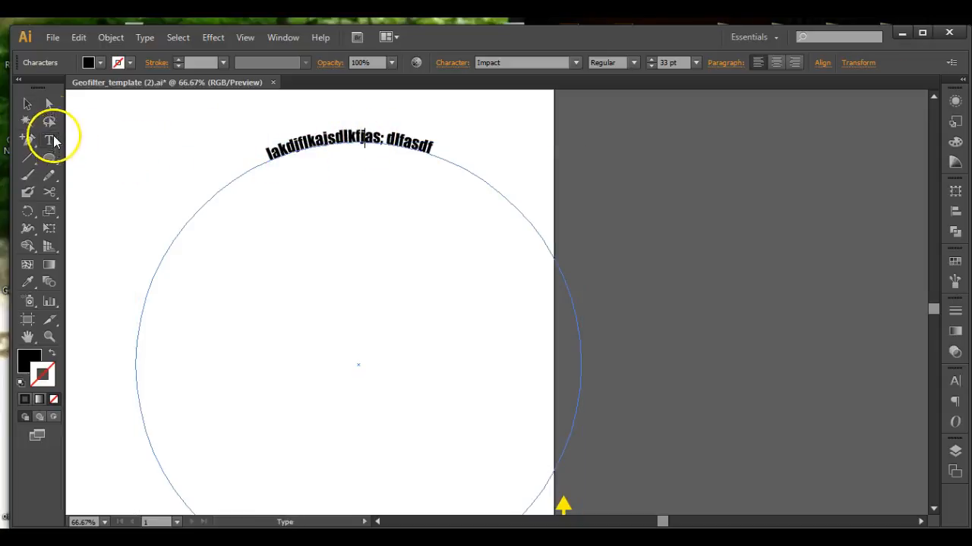
click(48, 104)
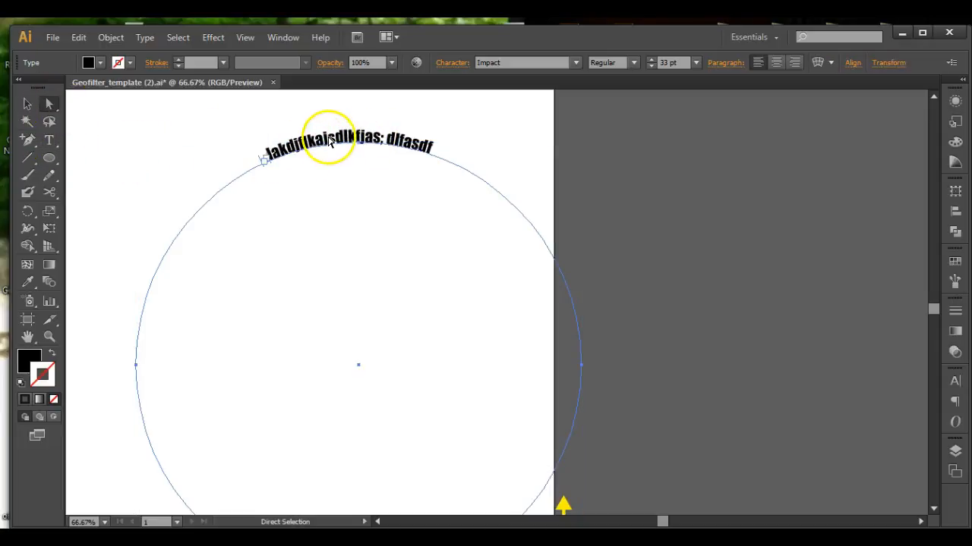
click(28, 104)
drag(270, 163, 341, 227)
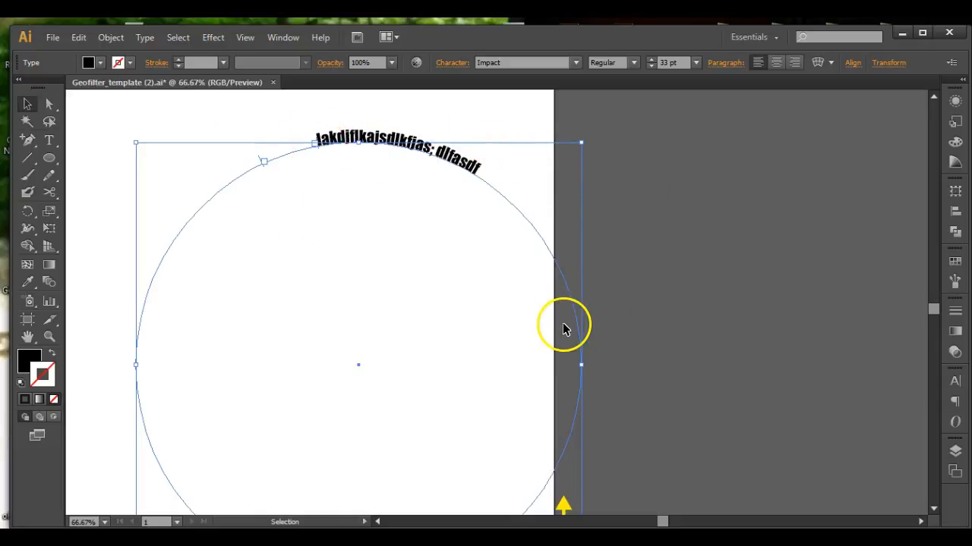
Delete the text on the circle and the text on the wavy path.
key(Delete)
key(ctrl+minus)
key(ctrl+minus)
key(ctrl+minus)
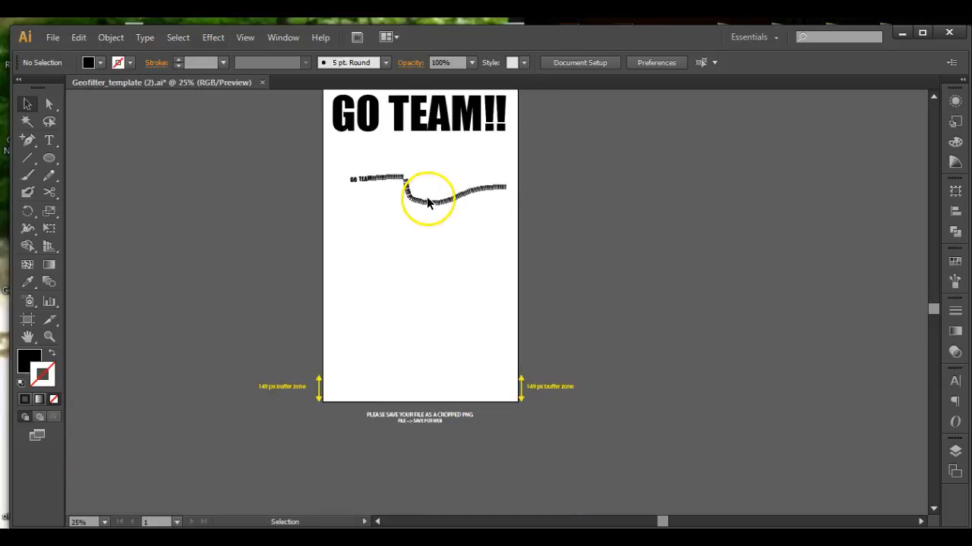
click(418, 203)
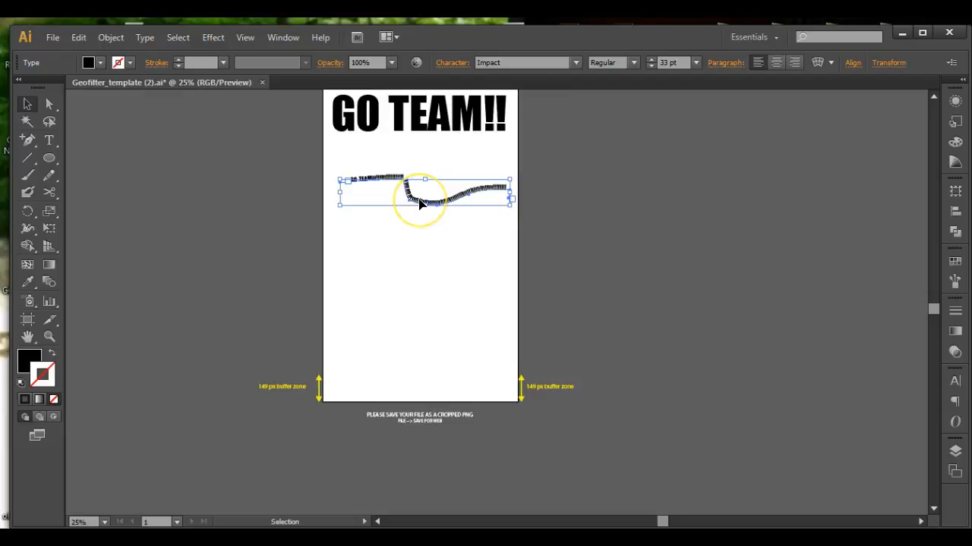
key(Delete)
Try rotating the GO TEAM!! title, then undo both changes.
drag(383, 230, 354, 365)
click(422, 237)
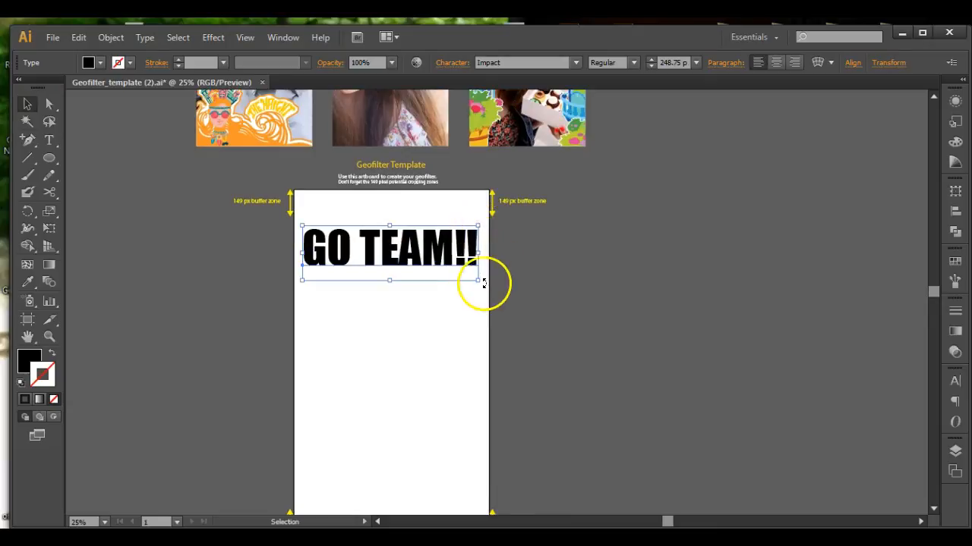
drag(489, 287, 386, 159)
drag(384, 245, 322, 326)
click(385, 319)
key(ctrl+z)
key(ctrl+z)
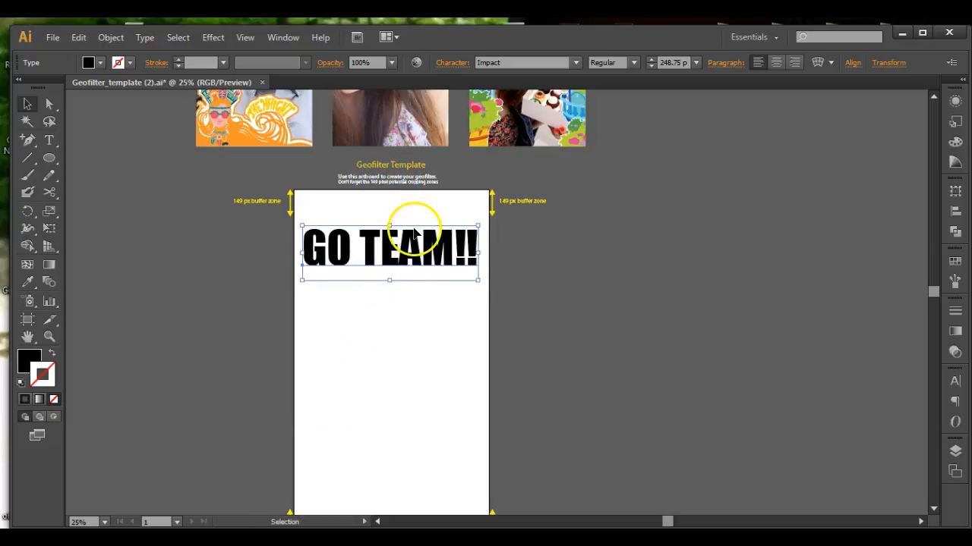
double_click(403, 253)
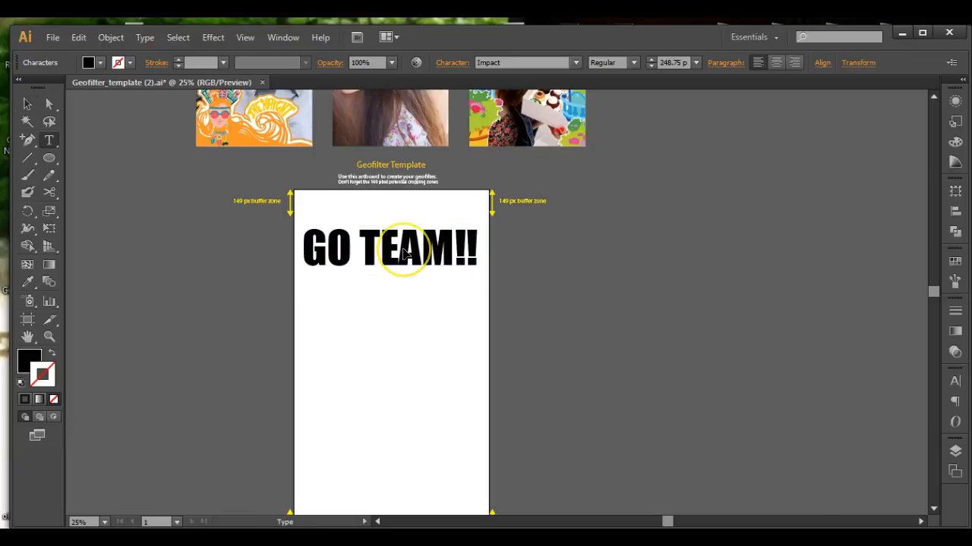
double_click(403, 253)
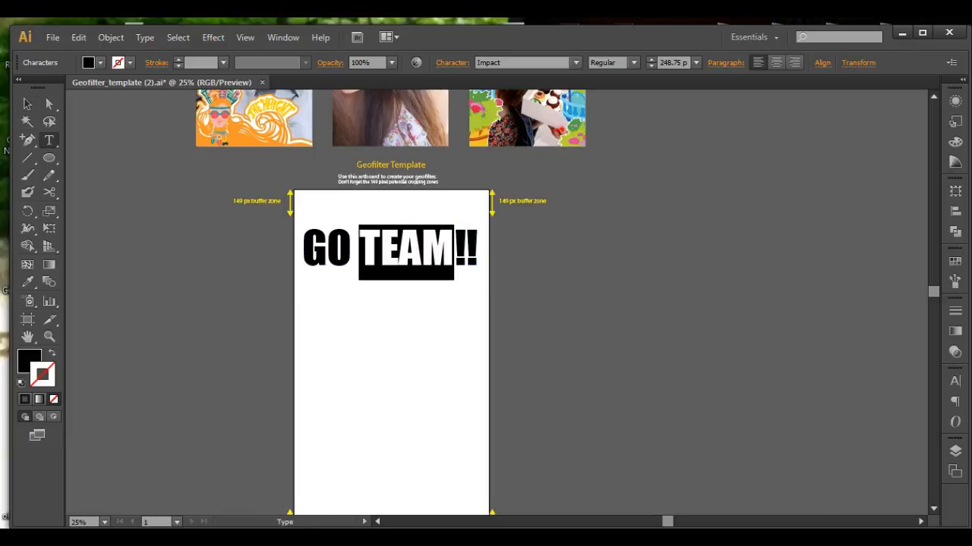
click(111, 37)
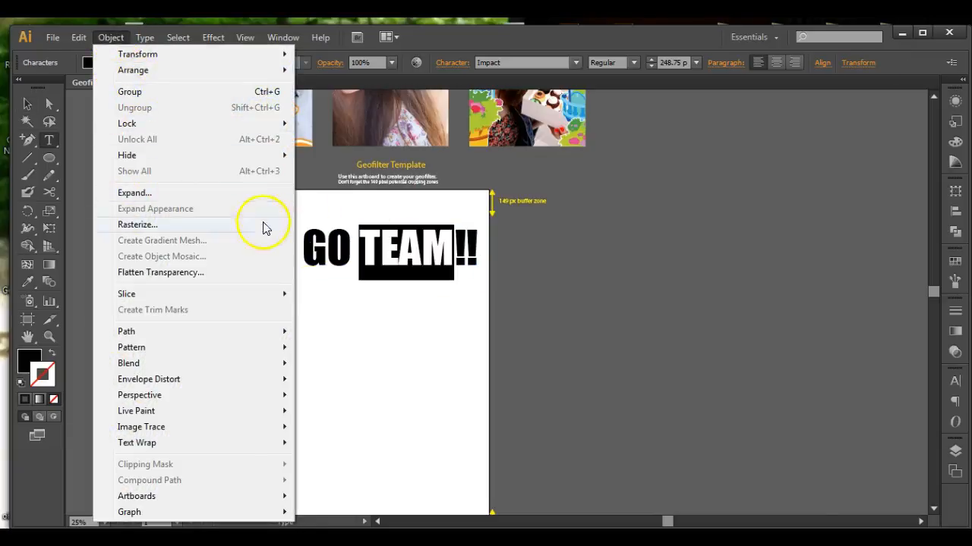
click(350, 237)
Convert the GO TEAM!! title to outlines.
click(27, 104)
click(339, 237)
right_click(337, 247)
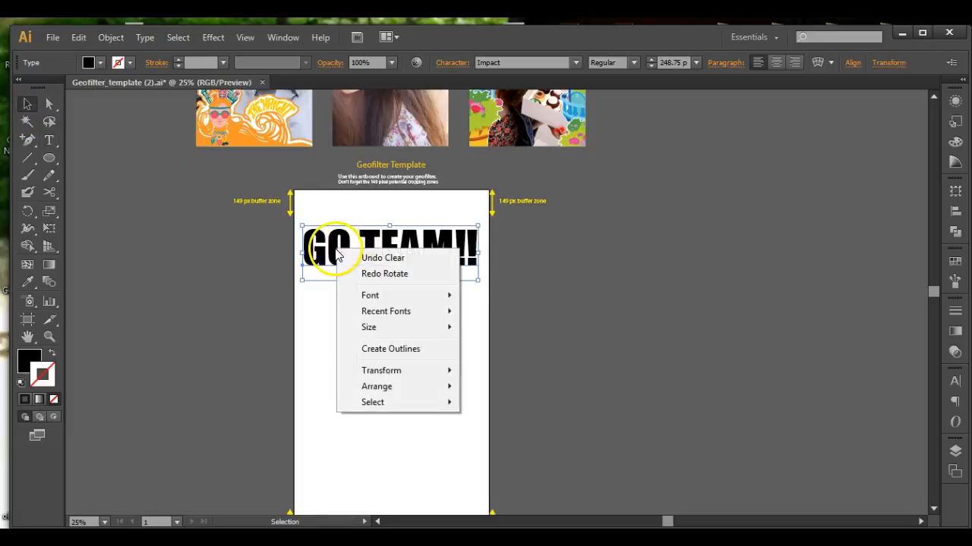
click(144, 37)
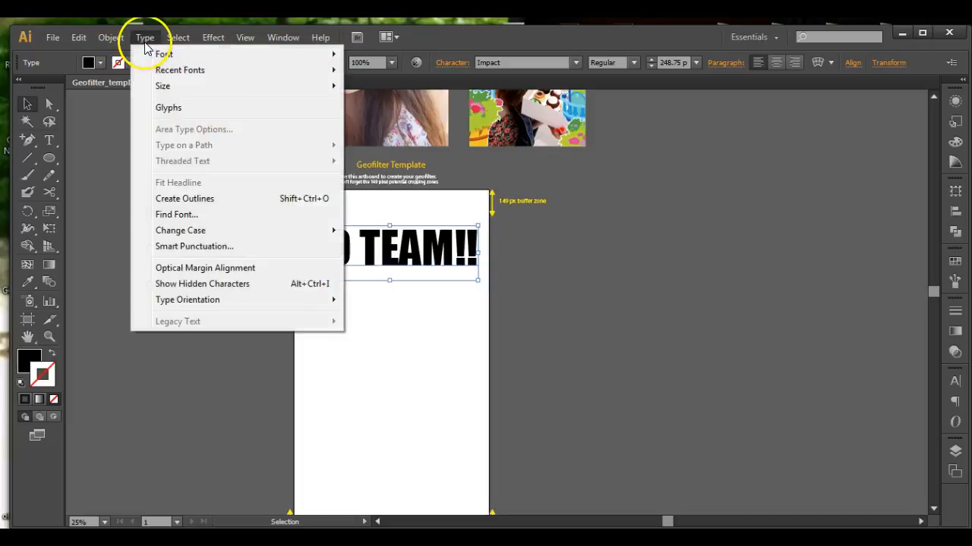
click(182, 199)
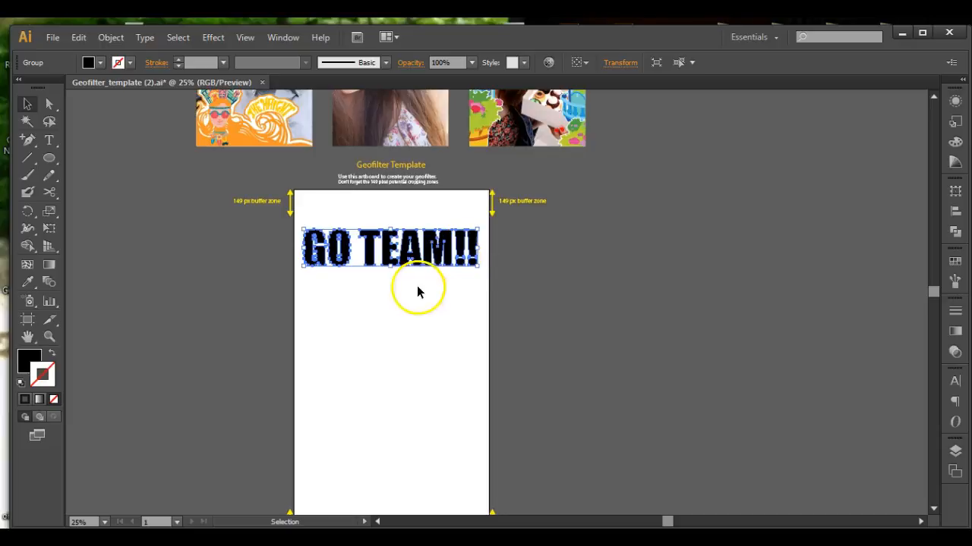
Try a Drop Shadow effect on the outlined title with preview, then cancel it.
key(ctrl+plus)
key(ctrl+plus)
key(space)
drag(320, 219, 514, 284)
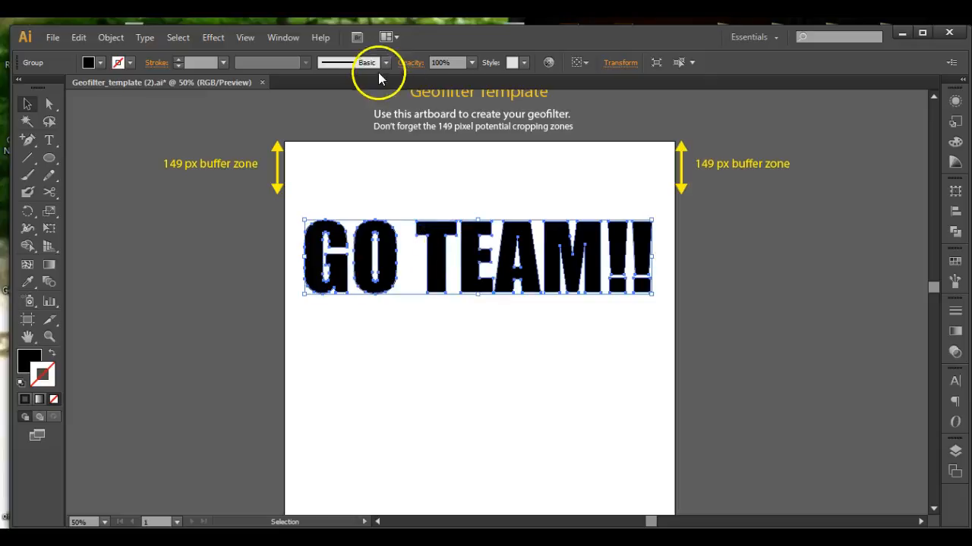
click(215, 37)
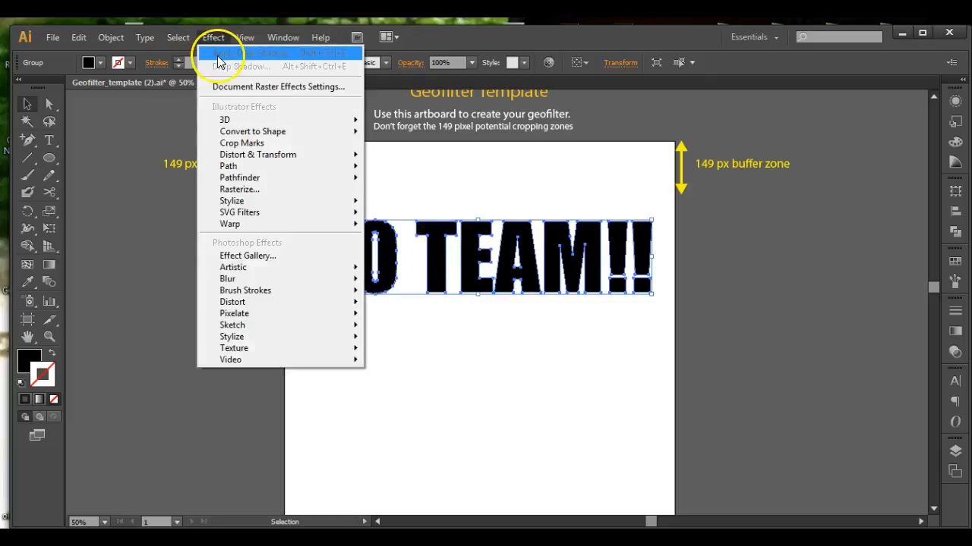
mouse_move(243, 201)
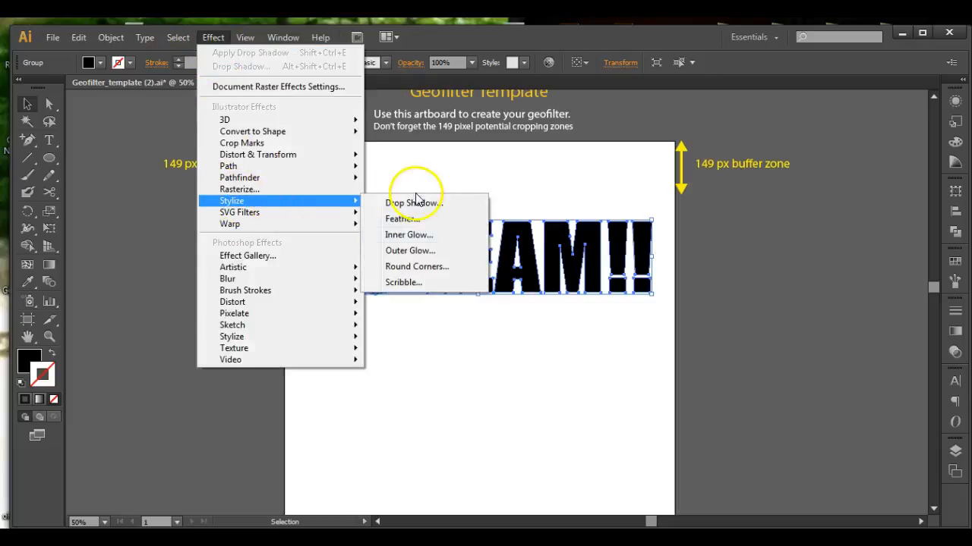
click(410, 204)
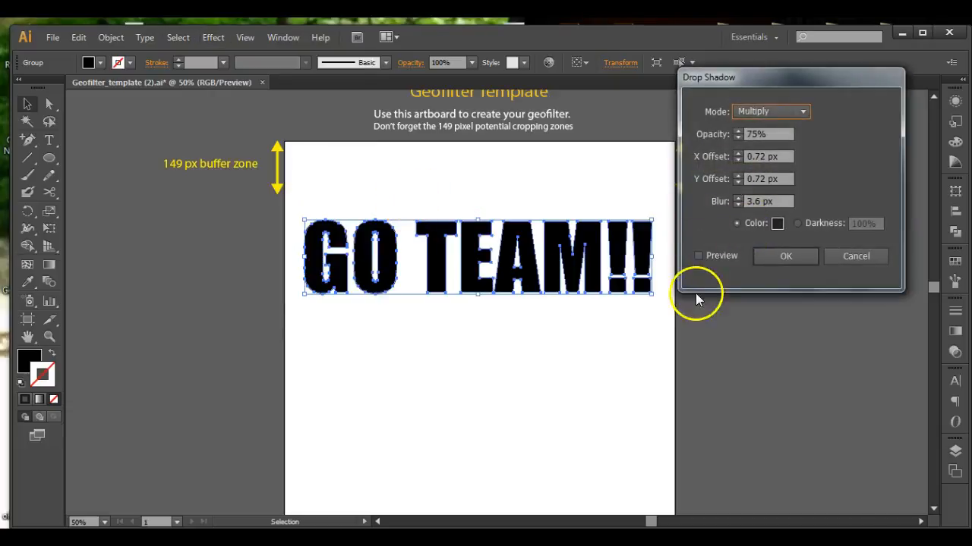
click(698, 256)
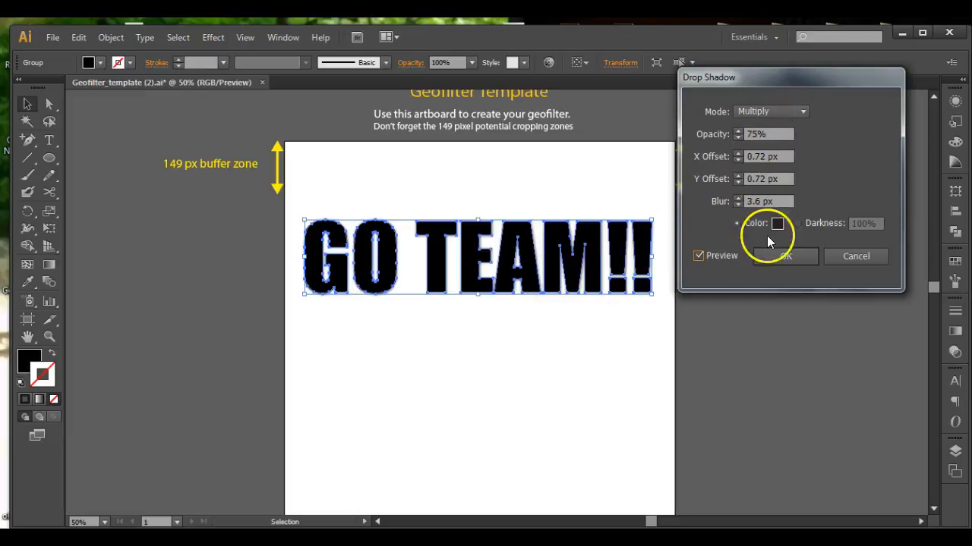
click(856, 257)
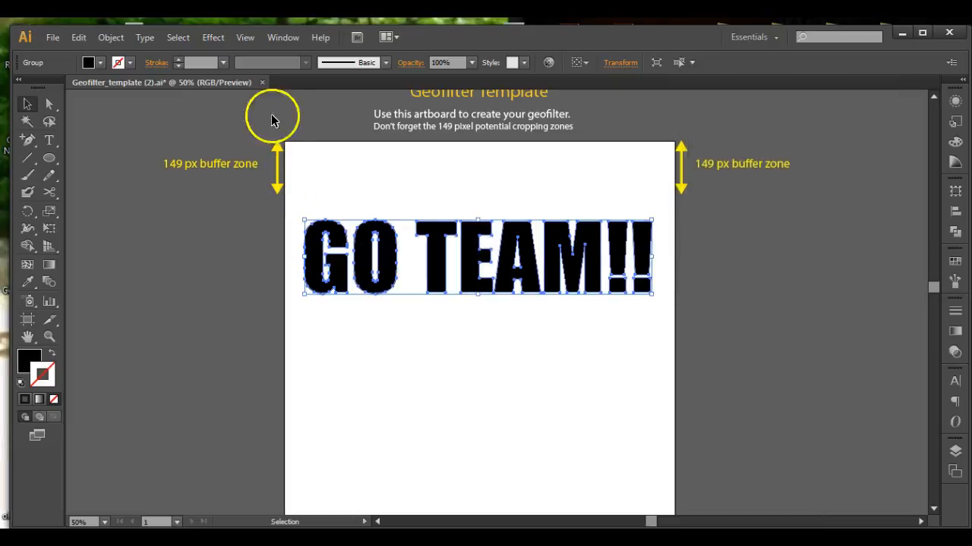
Try a 3D Extrude & Bevel effect on the title, previewing a custom rotation, then cancel it.
click(213, 37)
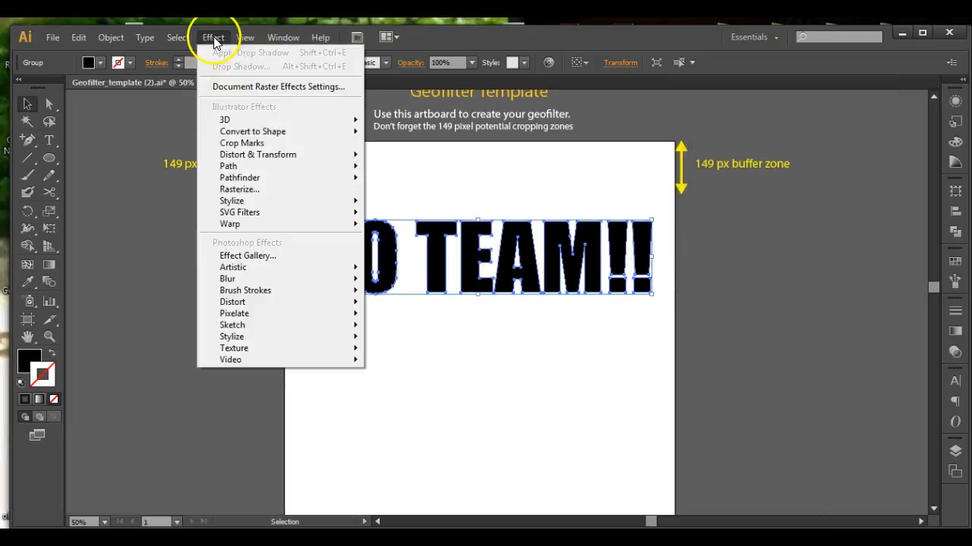
mouse_move(228, 120)
click(416, 123)
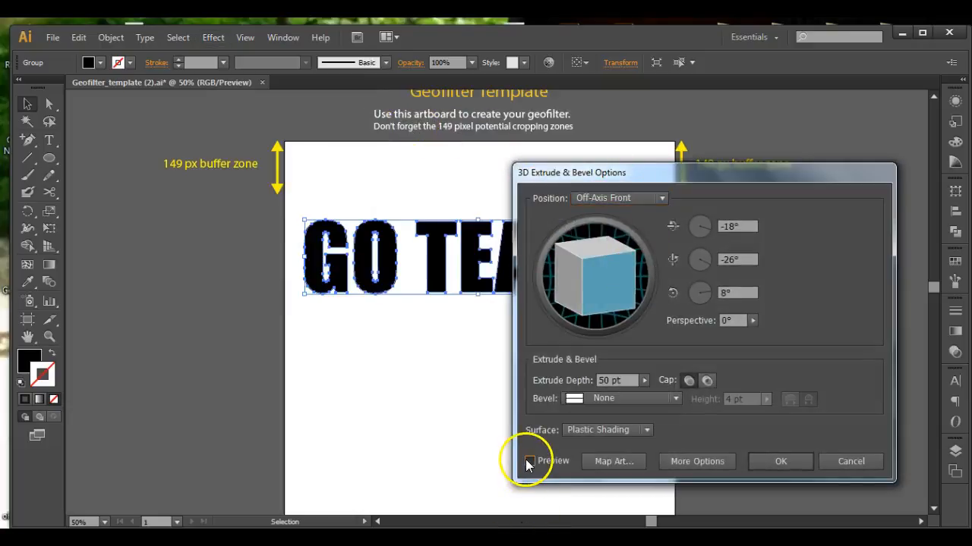
click(529, 461)
drag(633, 174, 795, 115)
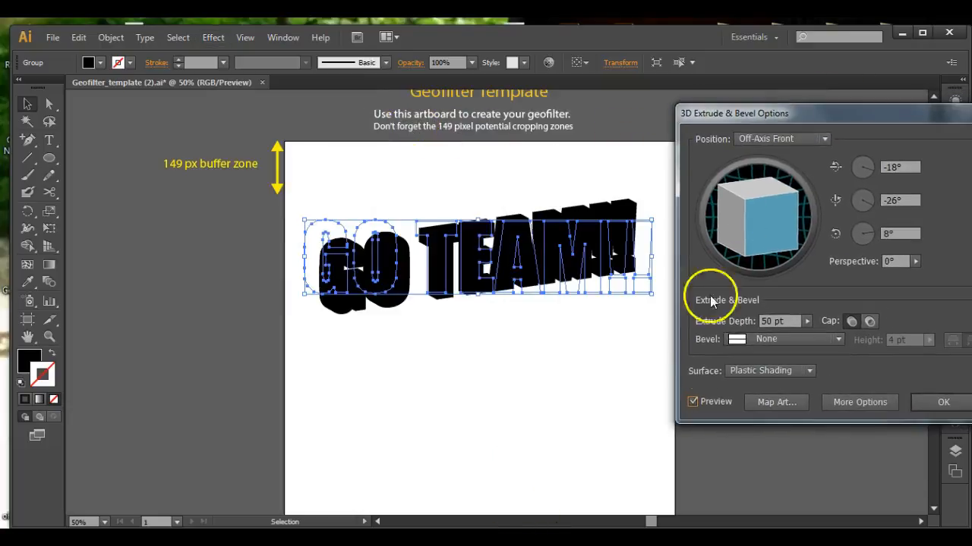
mouse_move(744, 220)
mouse_down()
mouse_move(731, 217)
mouse_move(729, 258)
mouse_move(733, 217)
mouse_move(748, 238)
mouse_up()
drag(893, 115, 751, 118)
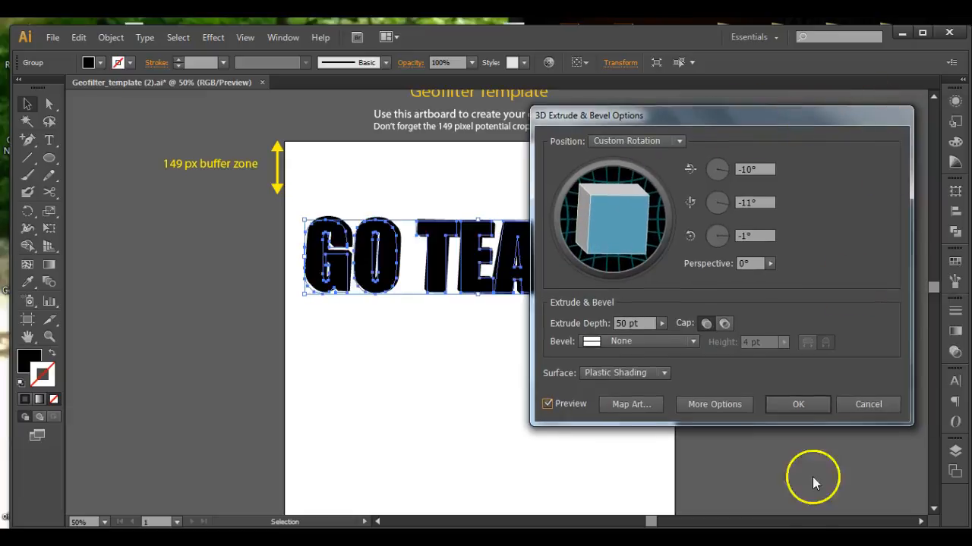
click(854, 405)
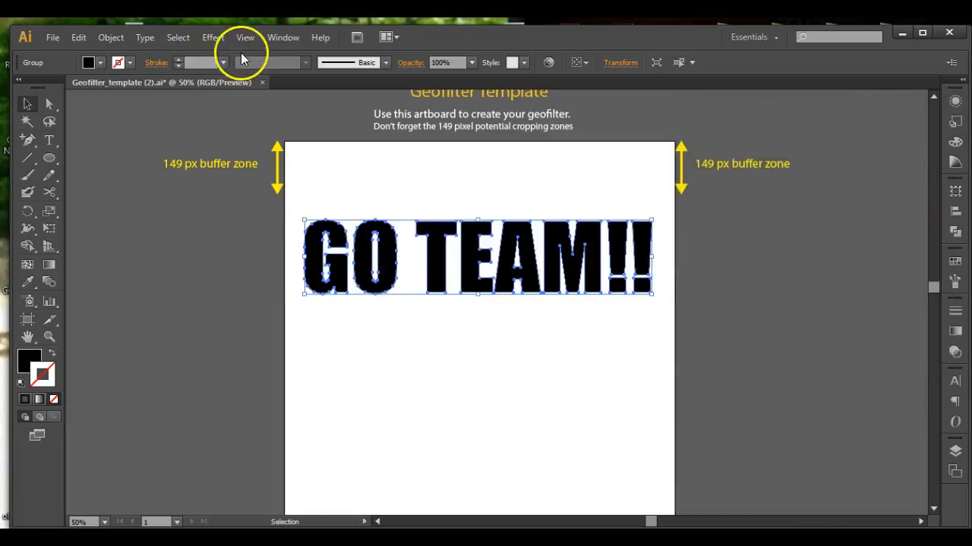
Try an Arc warp effect on the outlined title with preview and a 29% bend, then cancel it.
click(217, 39)
mouse_move(251, 225)
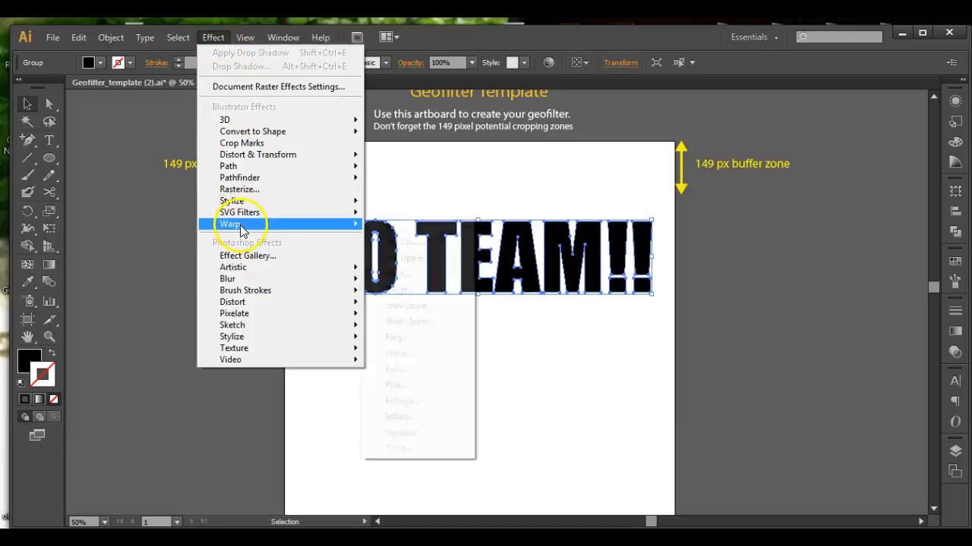
click(391, 226)
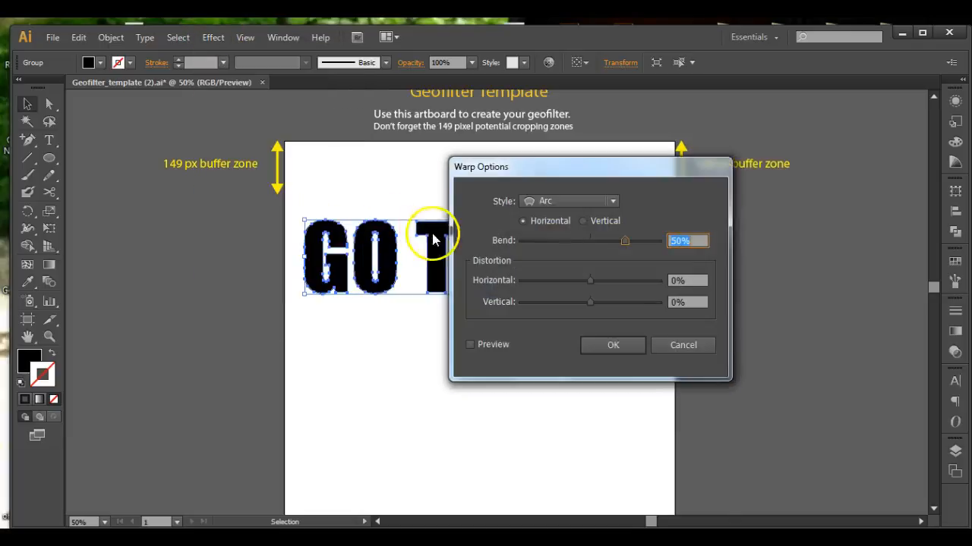
click(470, 345)
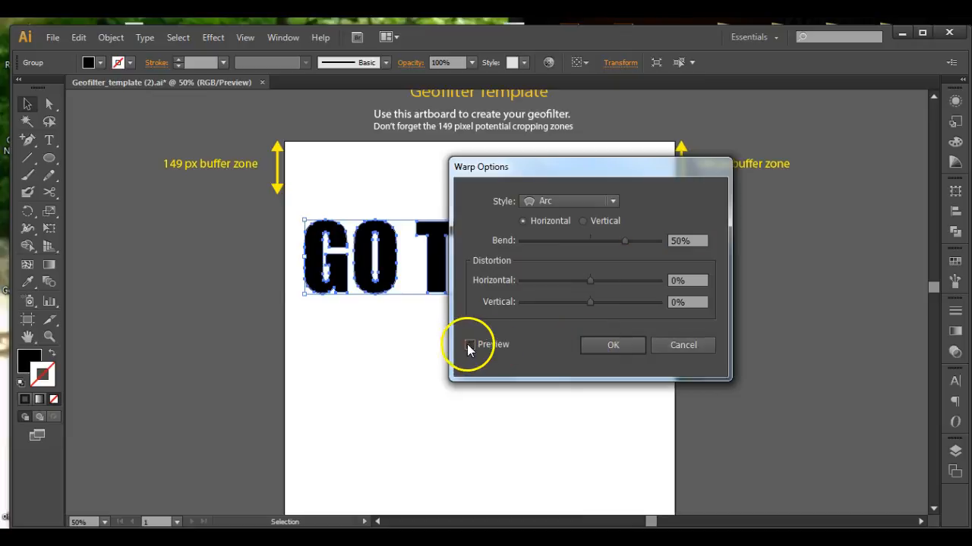
drag(529, 167, 683, 170)
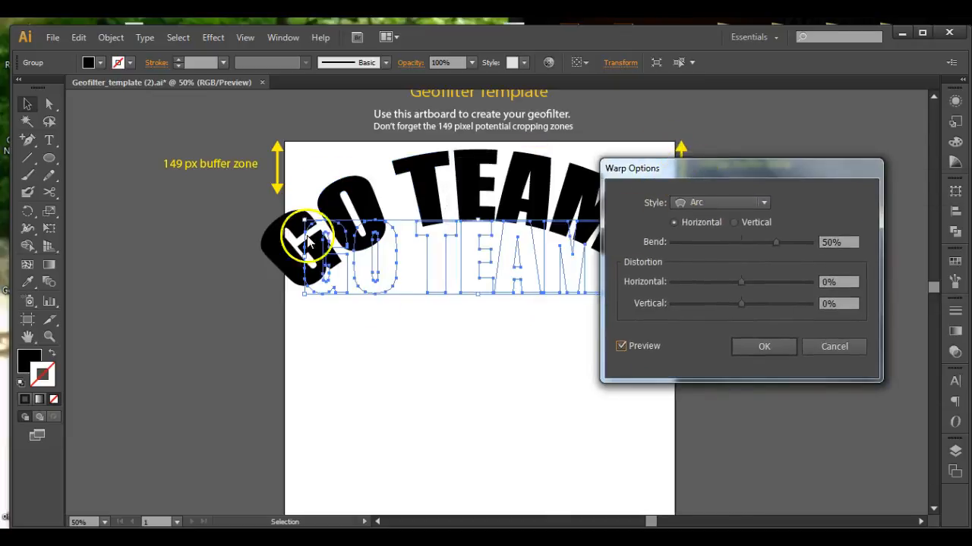
drag(773, 241, 761, 242)
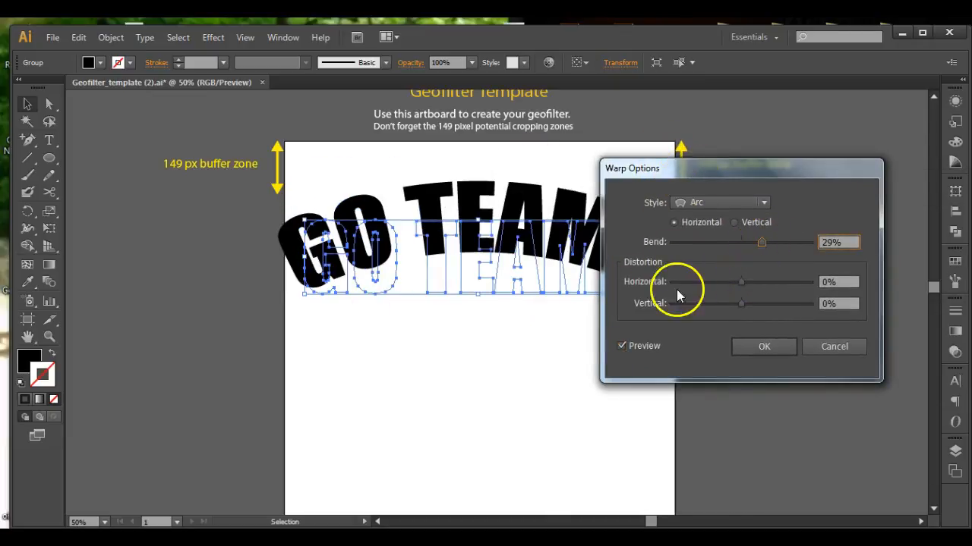
click(733, 204)
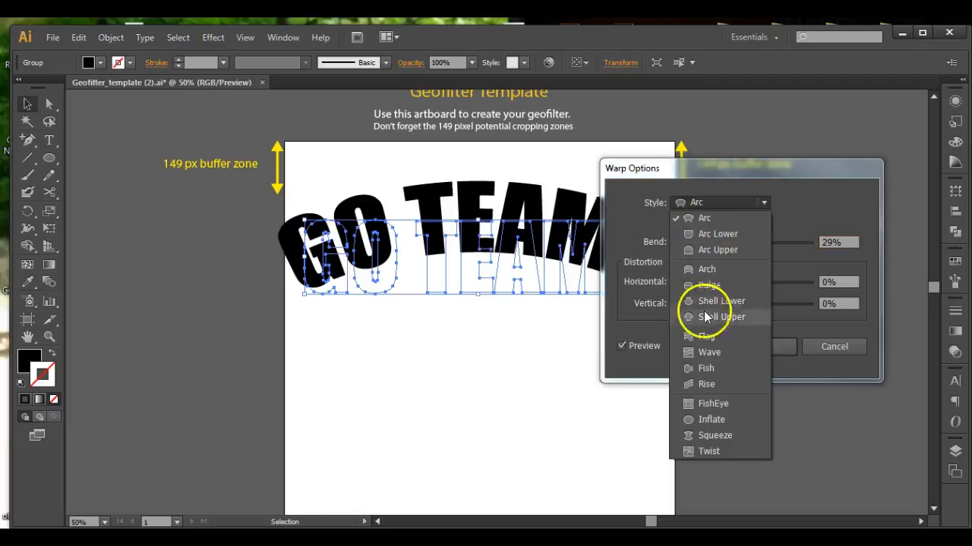
click(768, 172)
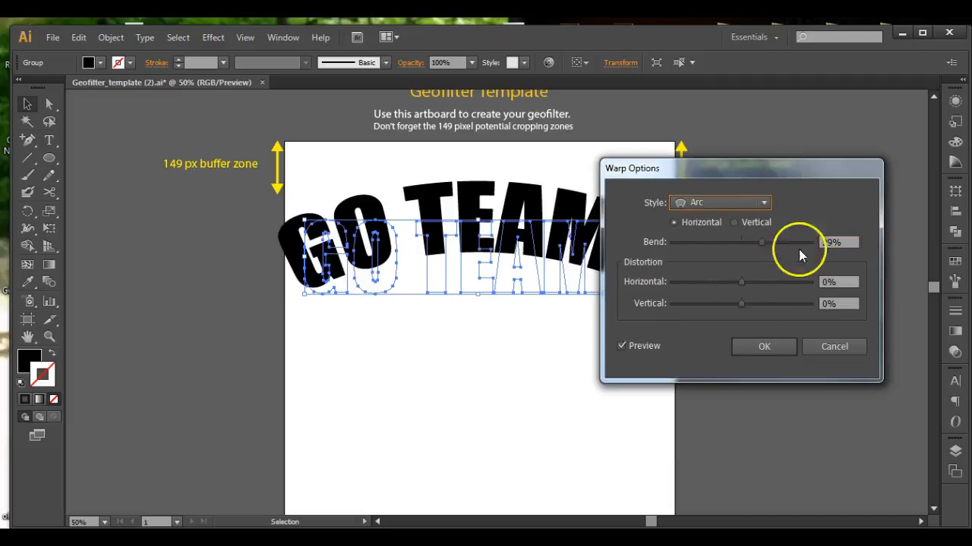
click(827, 350)
Ungroup the title and apply an Arc warp effect with a 7% bend.
right_click(387, 258)
click(430, 337)
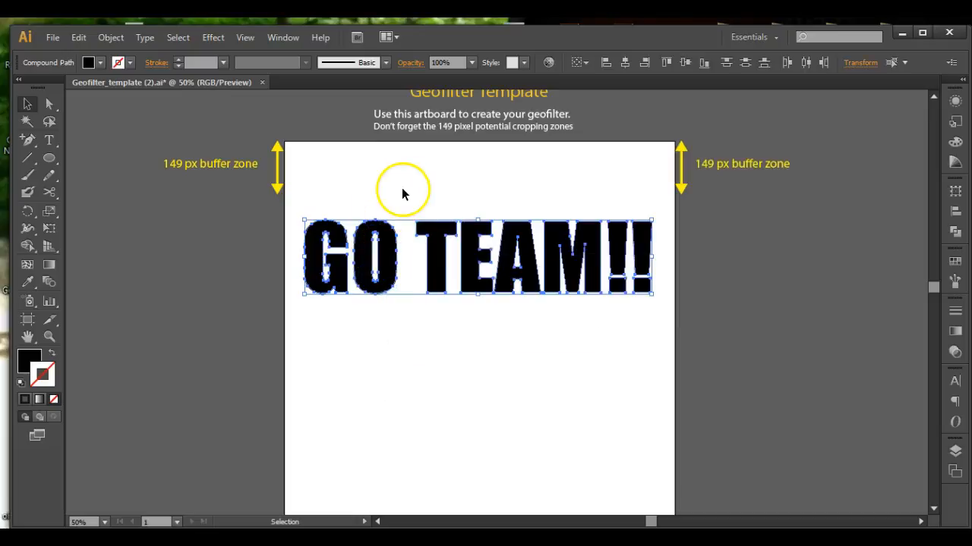
click(213, 38)
mouse_move(251, 223)
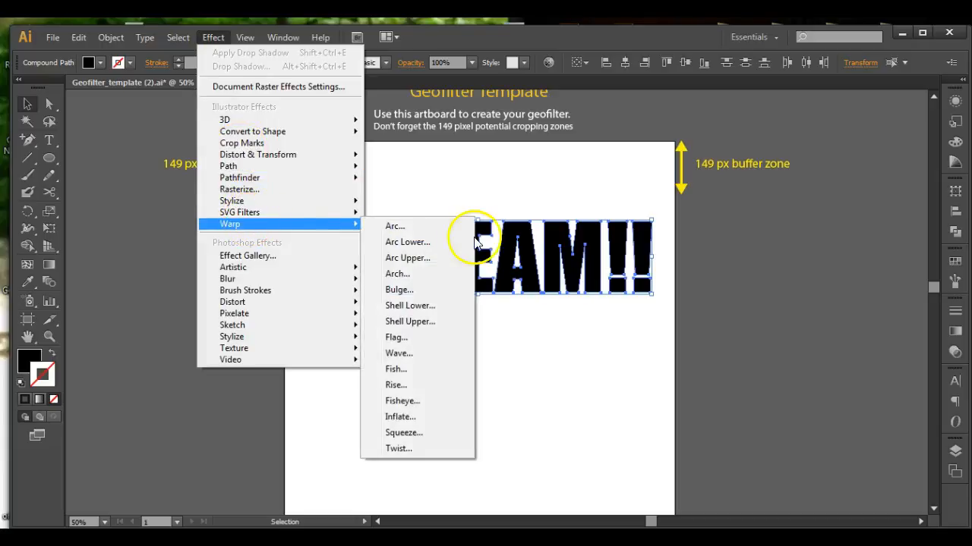
click(394, 226)
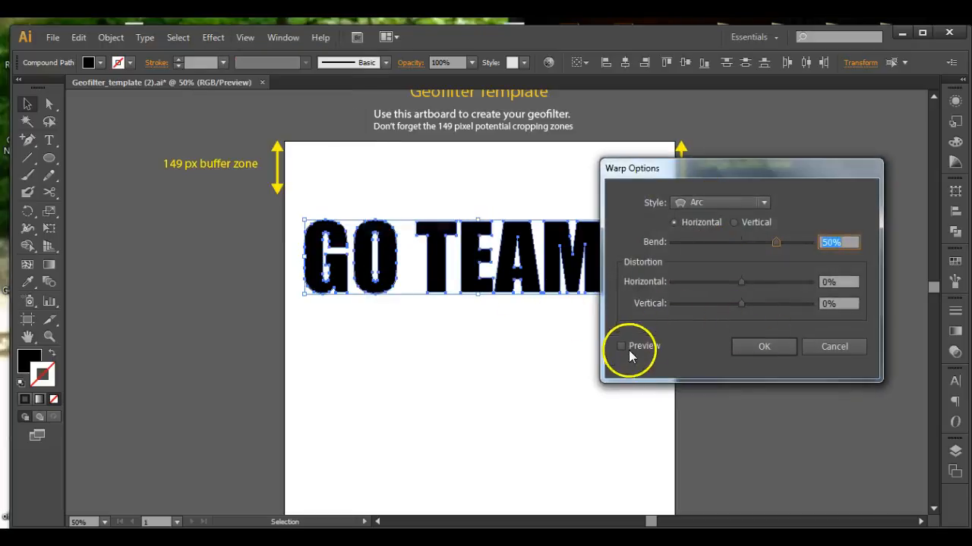
click(620, 345)
drag(695, 169, 807, 131)
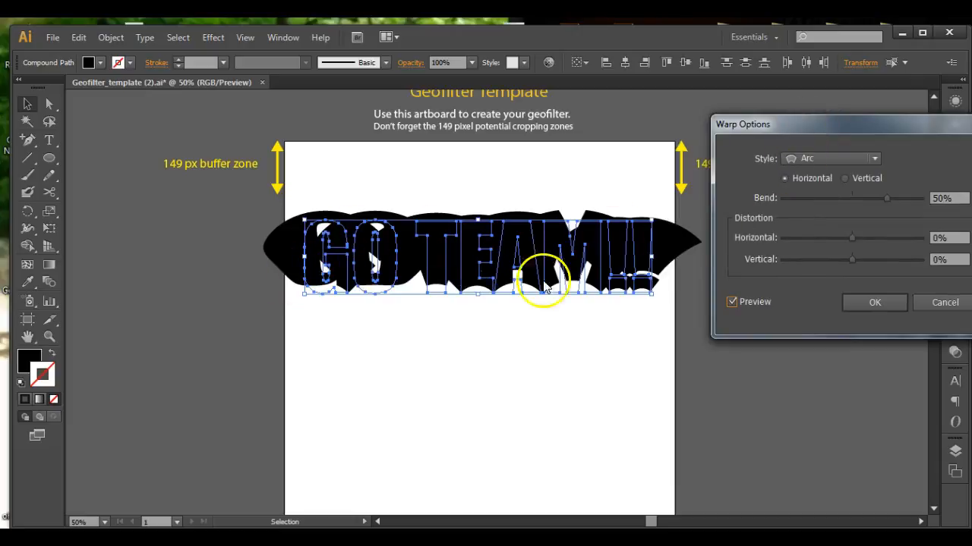
drag(890, 199, 854, 196)
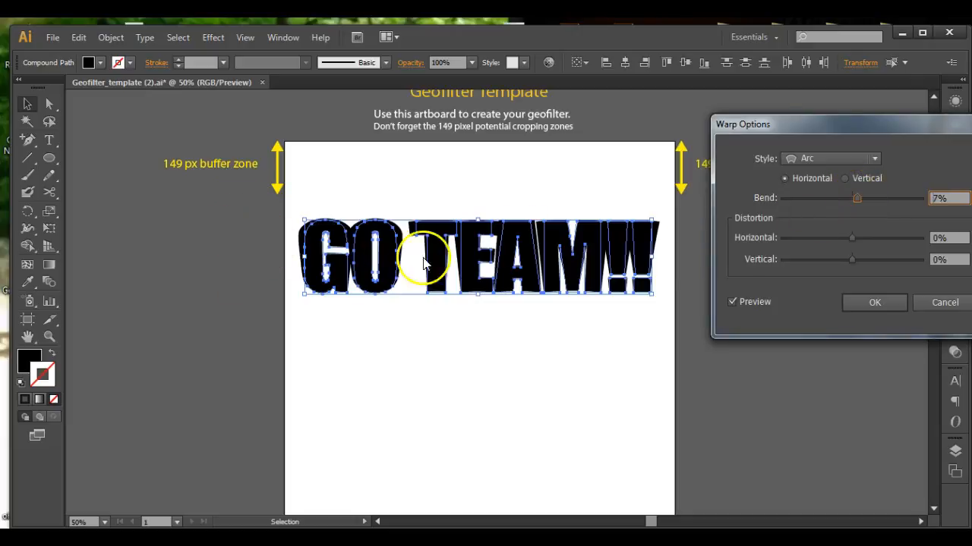
click(880, 302)
Nudge the G letter six steps to the left.
click(369, 167)
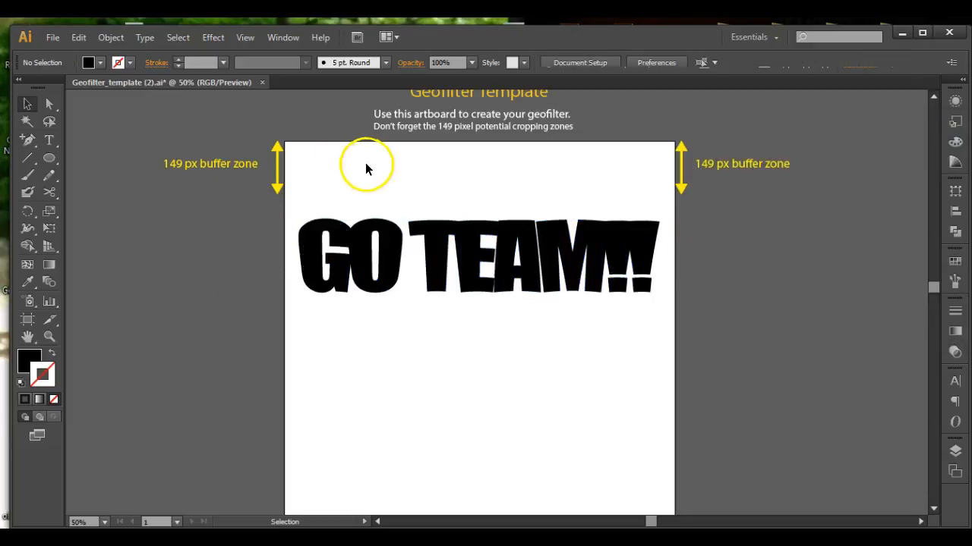
right_click(307, 264)
click(158, 284)
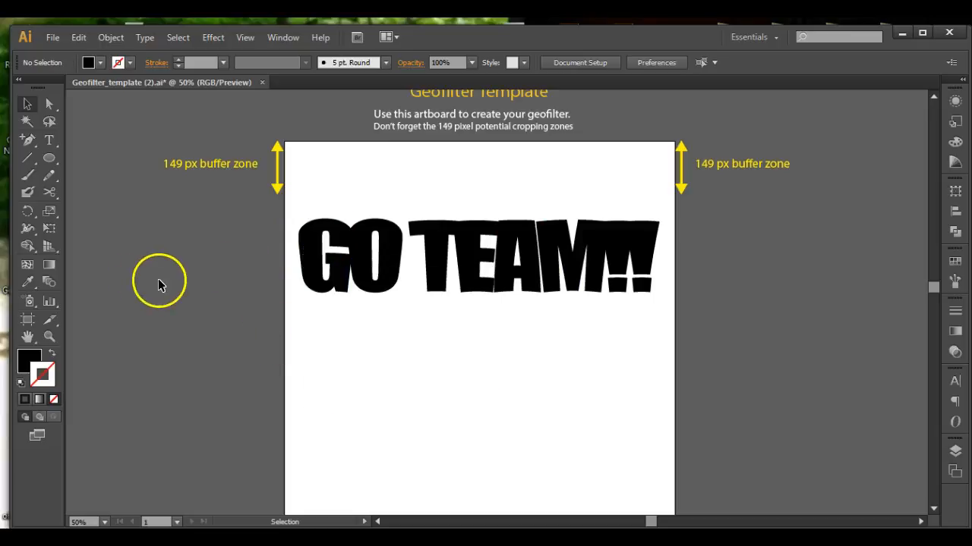
click(311, 256)
key(Left)
key(Left)
key(Left)
key(Left)
key(Left)
key(Left)
key(Left)
key(Left)
key(Left)
key(Left)
key(Left)
key(Left)
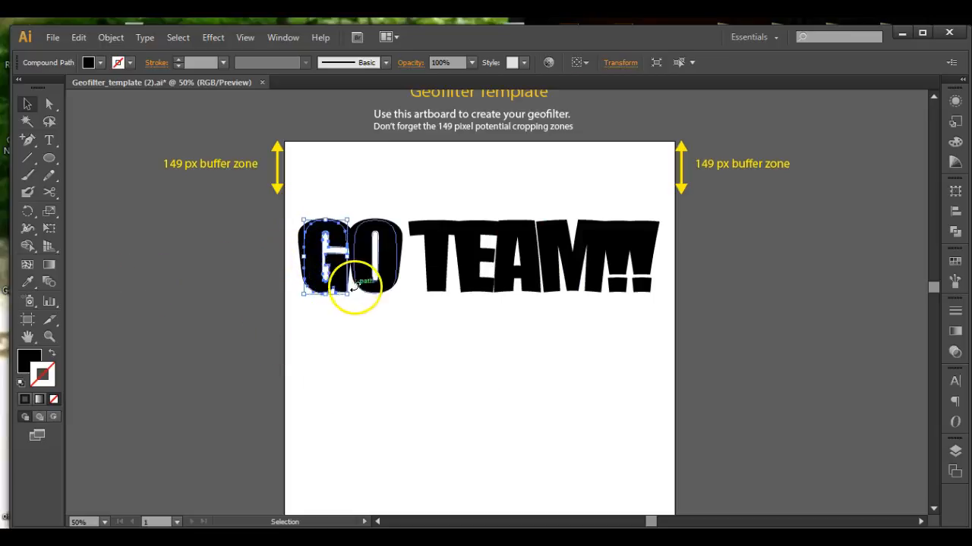
key(Left)
key(Left)
key(Left)
key(Left)
key(Left)
key(Left)
key(Left)
key(Left)
key(Left)
key(Left)
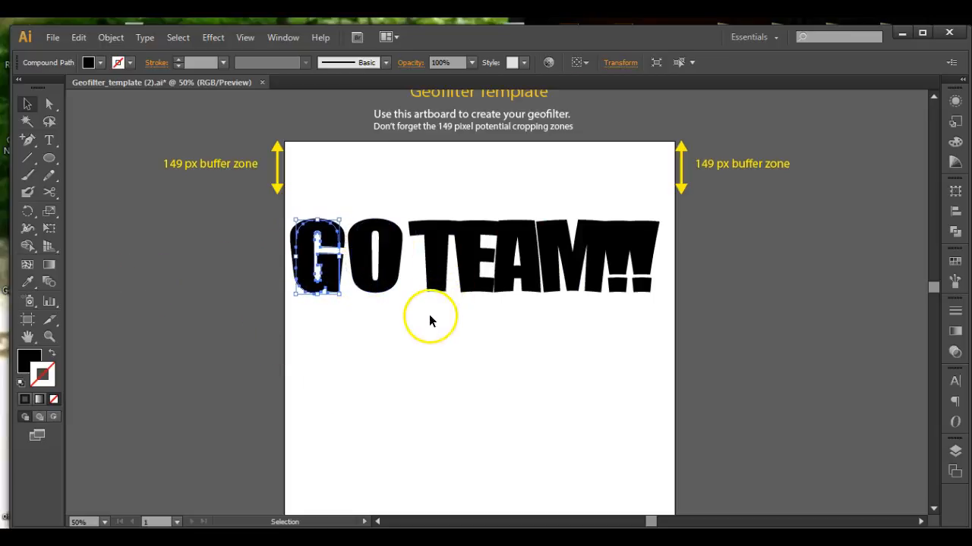
click(371, 335)
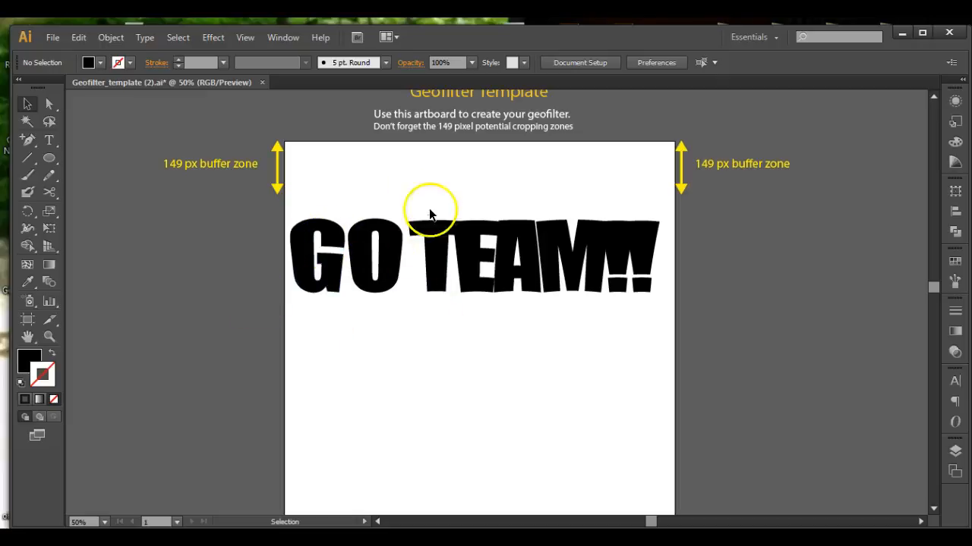
click(479, 242)
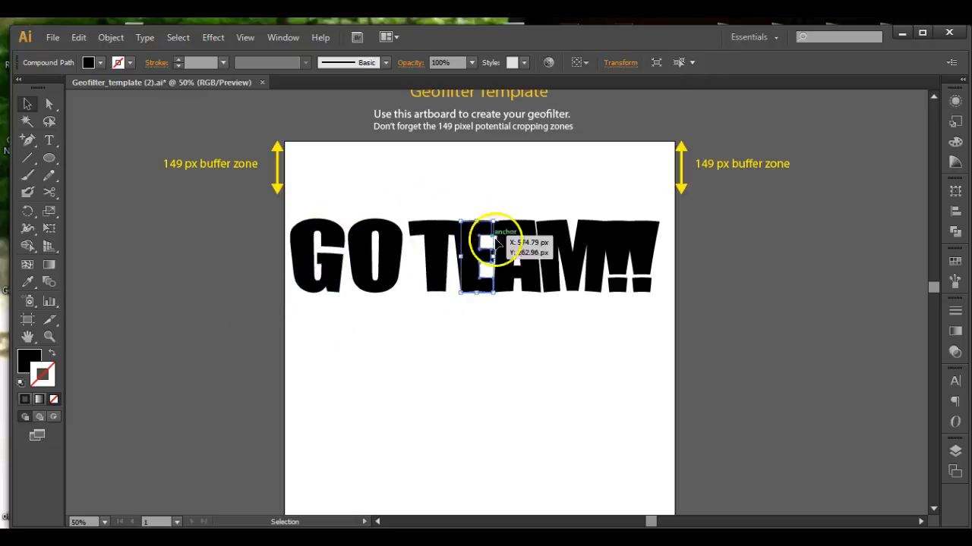
click(426, 197)
Undo the letter nudges, the Arc warp and the ungrouping of the title.
key(ctrl+z)
key(ctrl+z)
key(ctrl+z)
key(ctrl+z)
key(ctrl+z)
key(ctrl+z)
key(ctrl+z)
key(ctrl+z)
key(ctrl+z)
key(ctrl+z)
key(ctrl+z)
key(ctrl+z)
key(ctrl+z)
key(ctrl+z)
key(ctrl+z)
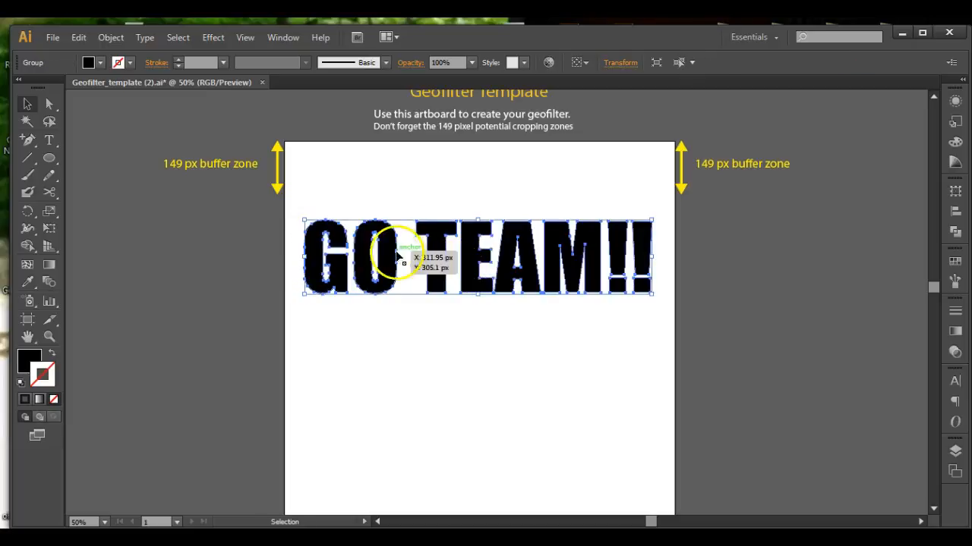
Set the title's fill colour to dark blue #1E3872 in the Color Picker.
double_click(30, 361)
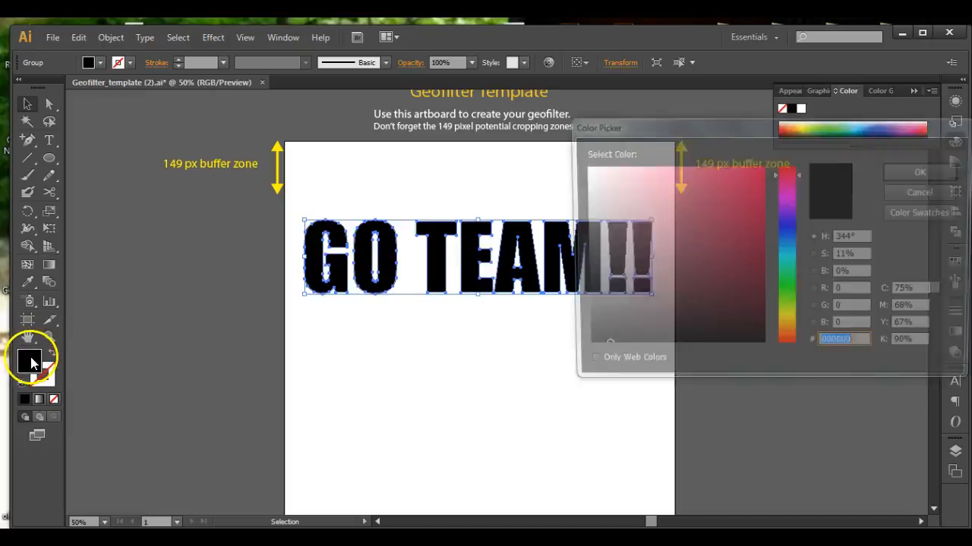
click(786, 228)
click(787, 226)
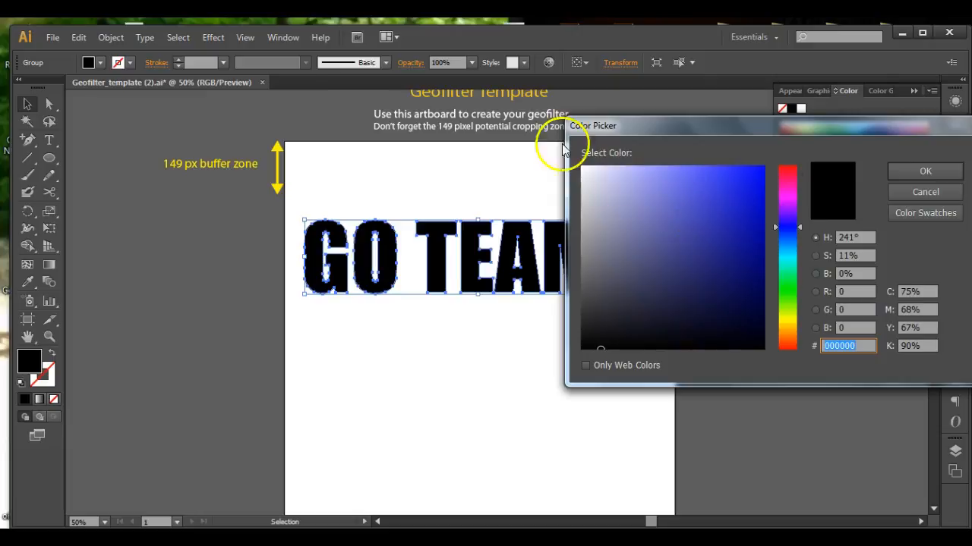
mouse_move(776, 191)
mouse_down()
mouse_move(784, 174)
mouse_move(782, 191)
mouse_up()
drag(795, 282, 787, 327)
click(725, 268)
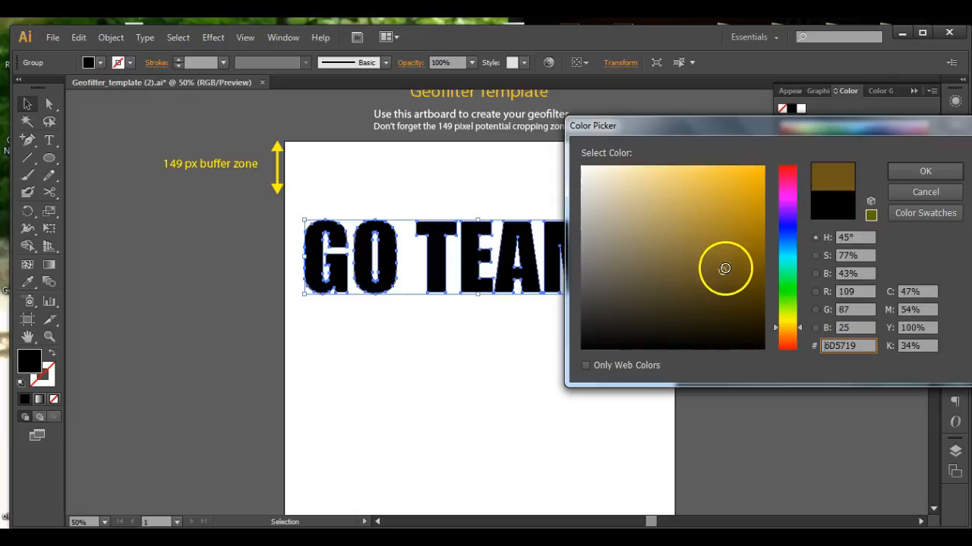
click(728, 211)
click(743, 261)
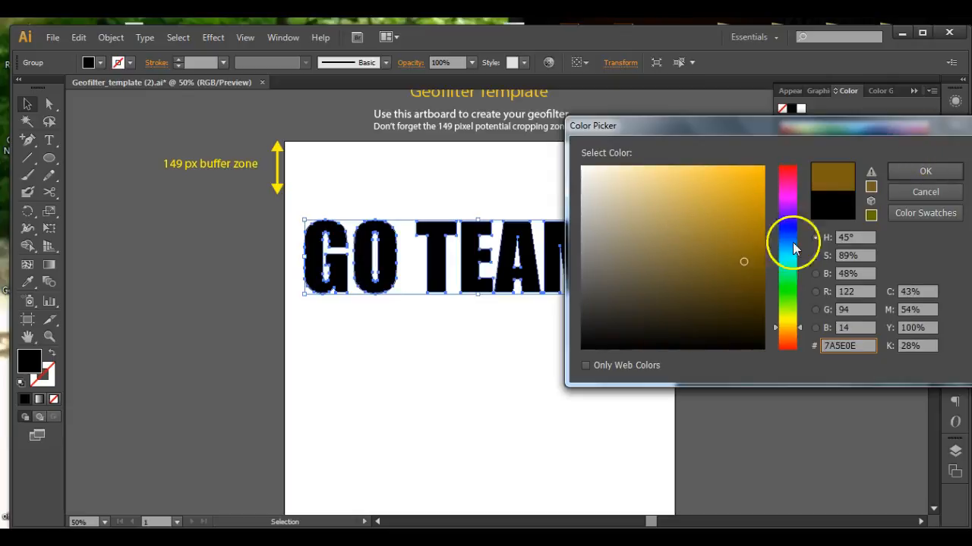
click(698, 272)
mouse_move(785, 258)
mouse_down()
mouse_move(787, 291)
mouse_move(784, 223)
mouse_move(785, 237)
mouse_up()
click(716, 267)
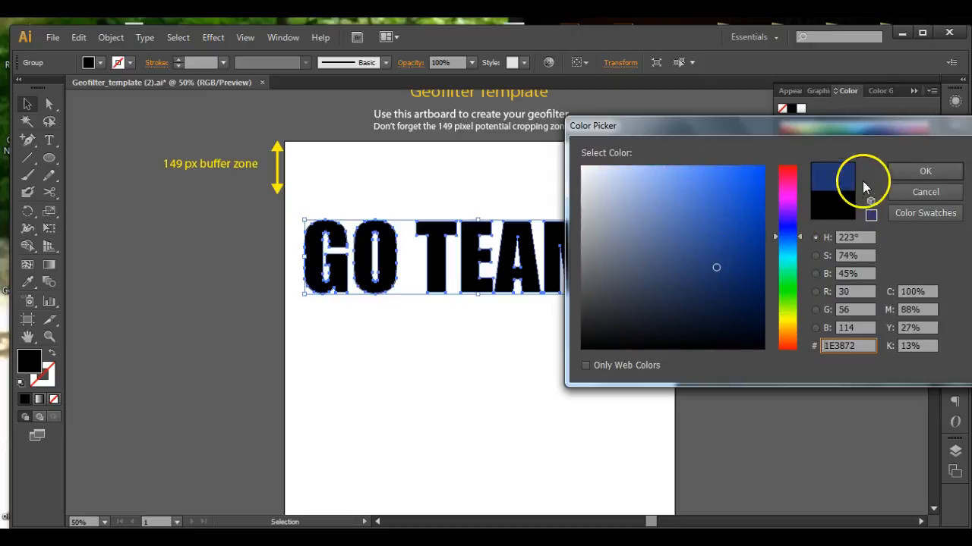
click(890, 172)
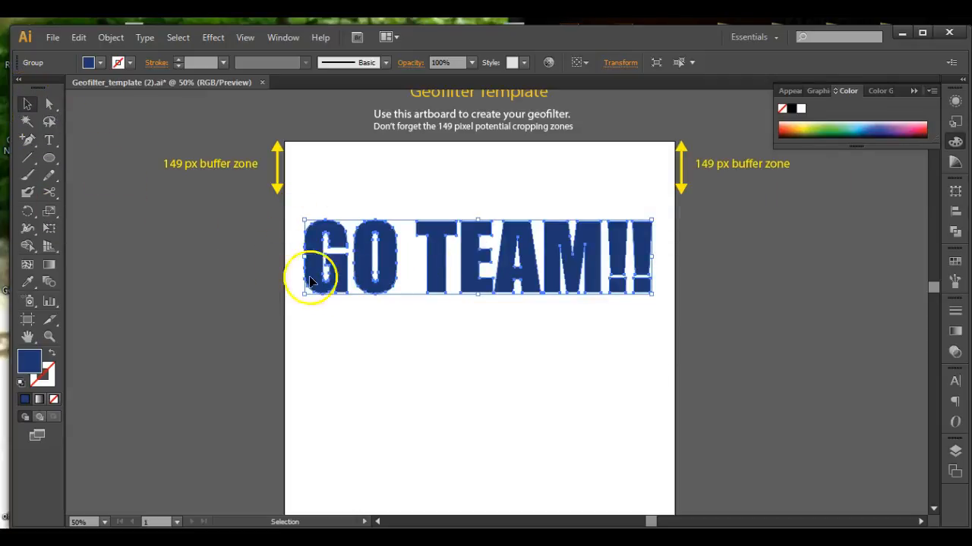
Try dragging an anchor at the top of the G upward, then undo it.
click(201, 239)
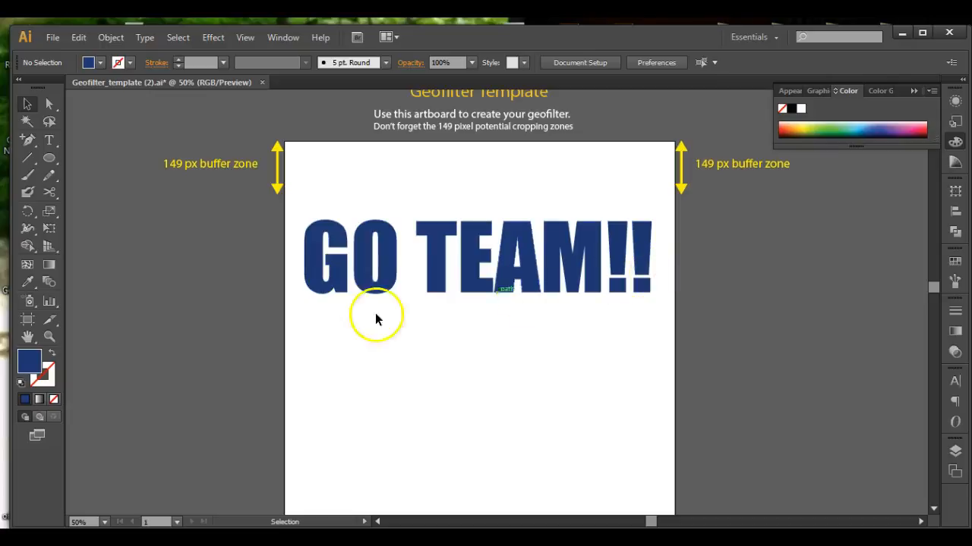
scroll(437, 311, down, 1)
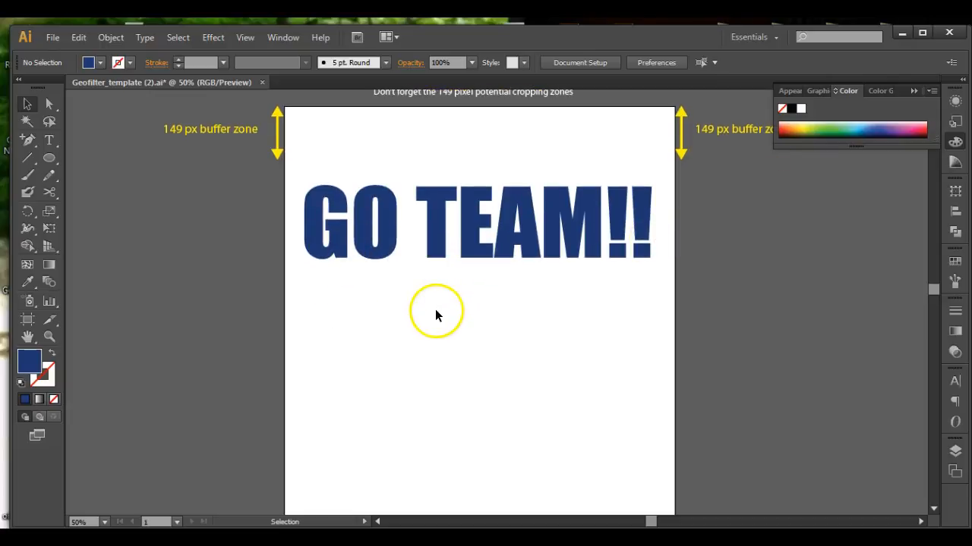
click(384, 233)
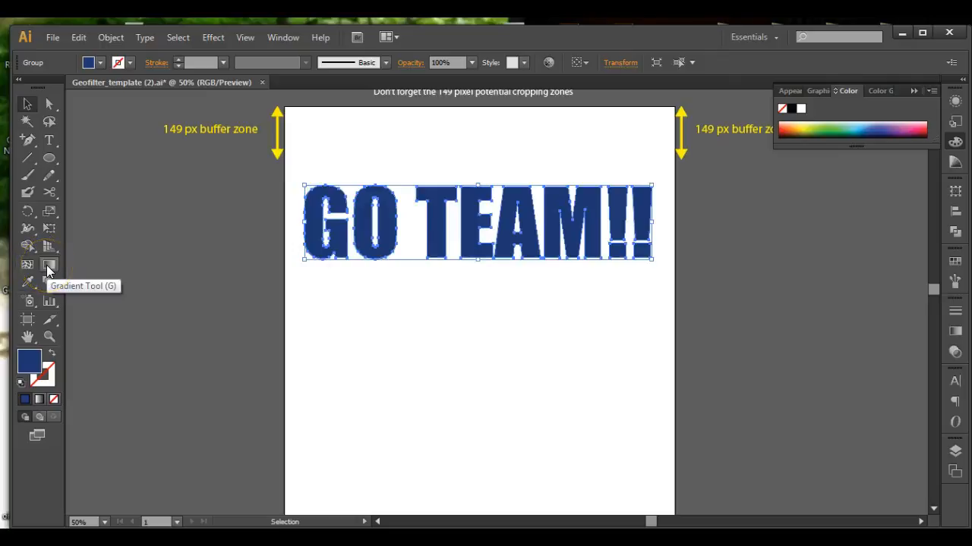
click(50, 103)
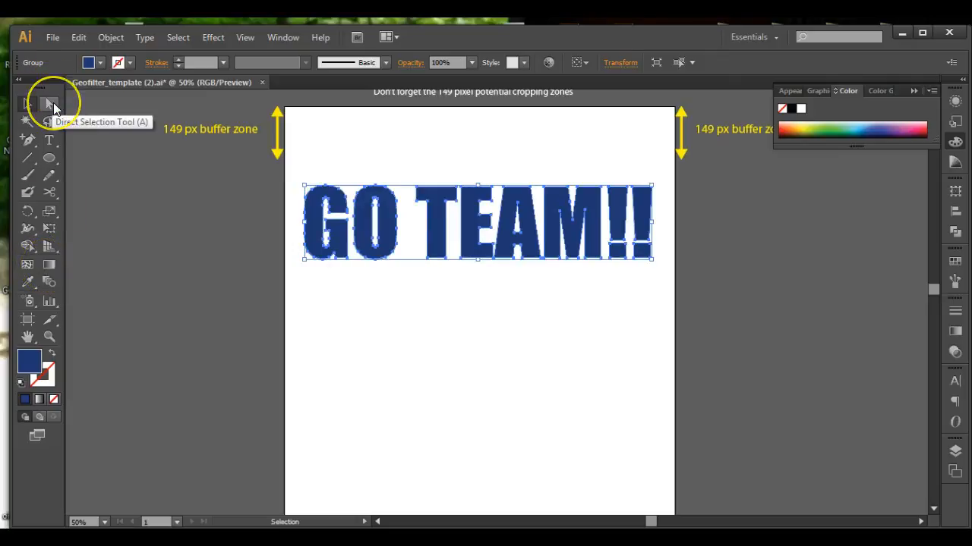
click(50, 102)
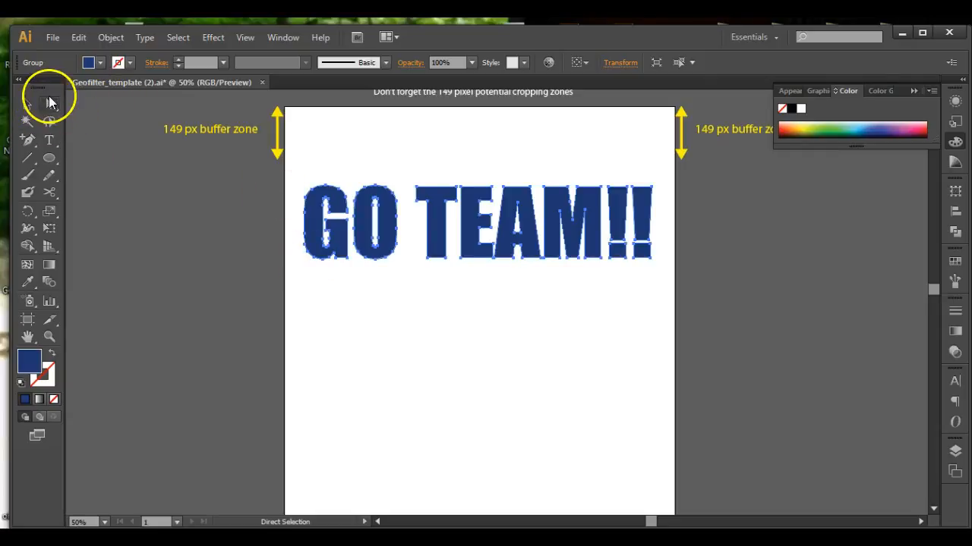
click(325, 189)
drag(326, 189, 325, 159)
key(v)
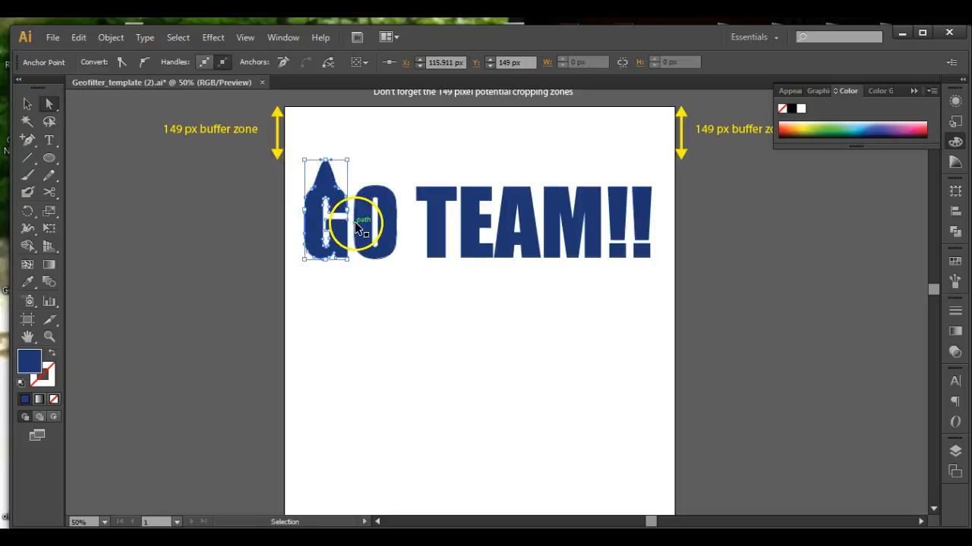
key(ctrl+z)
key(a)
click(362, 321)
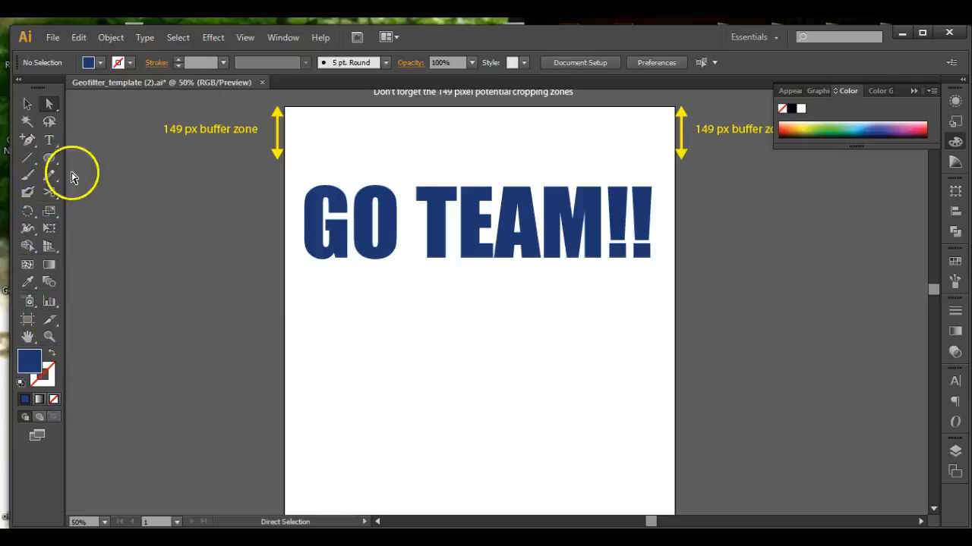
Try applying a default linear gradient to the selected title, then switch it back to its solid fill.
click(28, 104)
drag(263, 196, 654, 275)
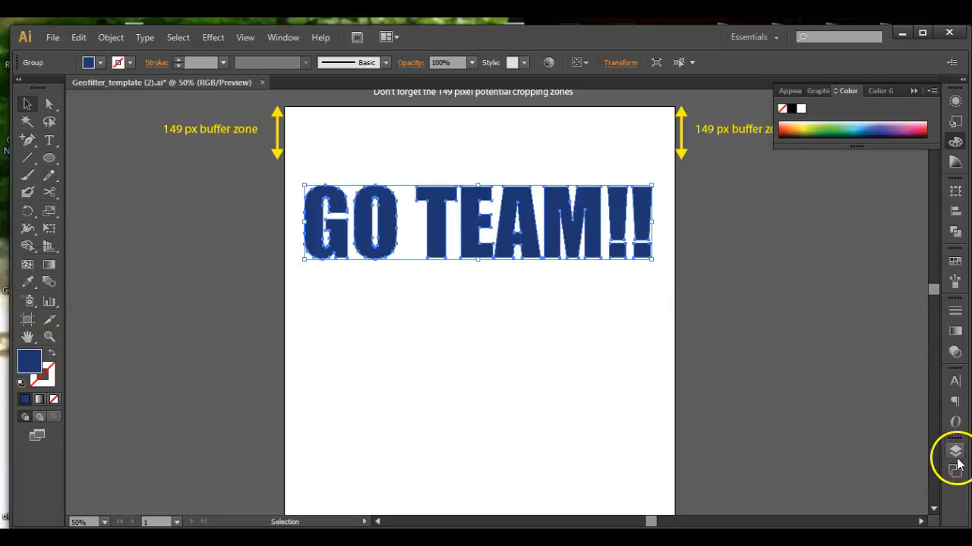
click(954, 331)
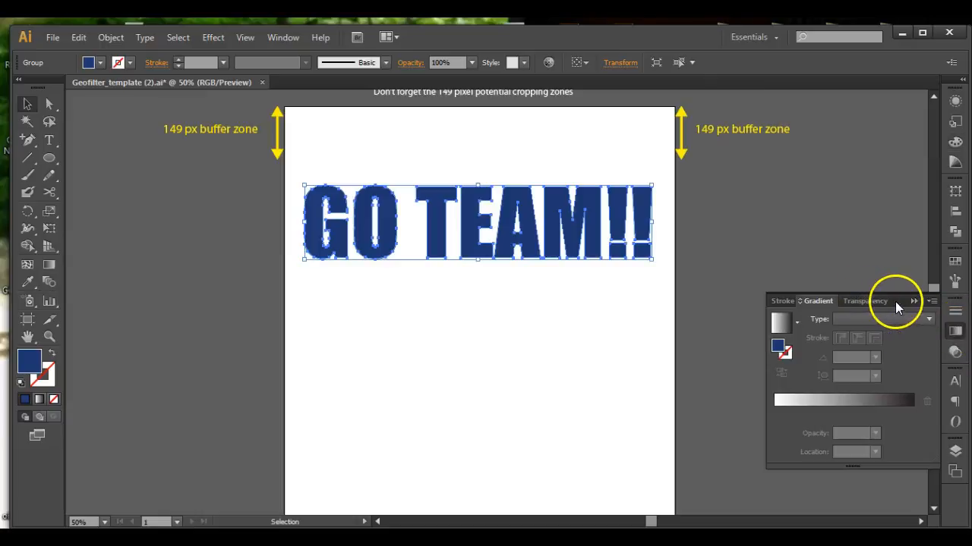
drag(897, 299, 809, 174)
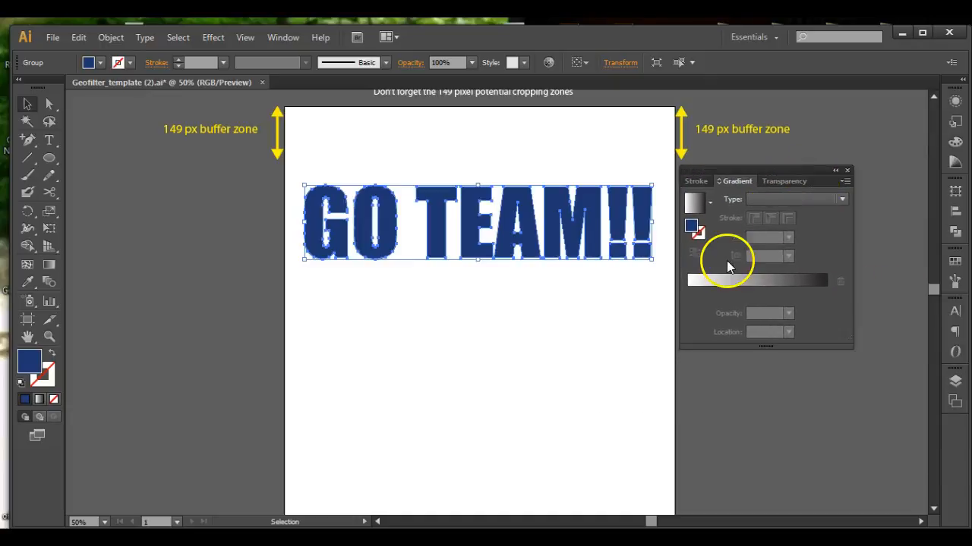
click(736, 277)
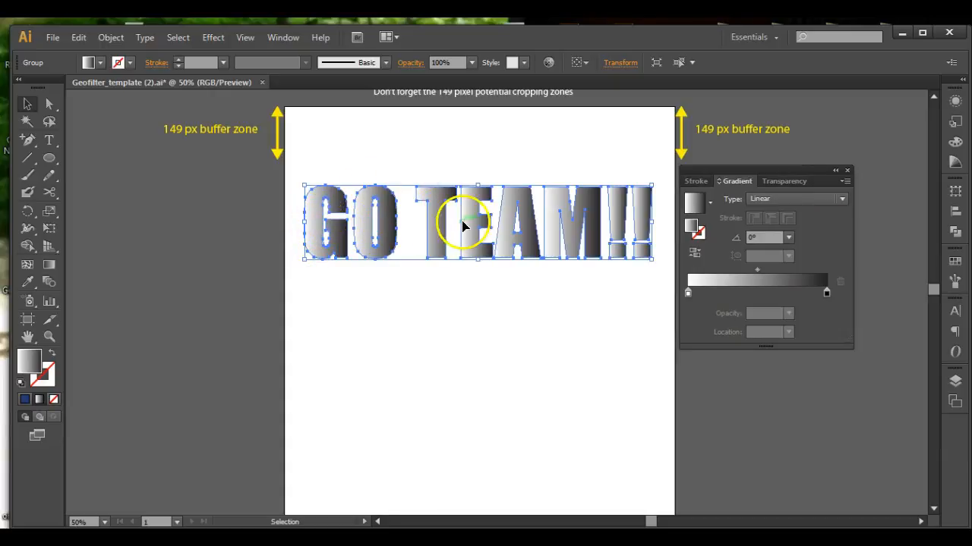
key(comma)
Ungroup the title's letters and regroup them into a single group.
right_click(338, 202)
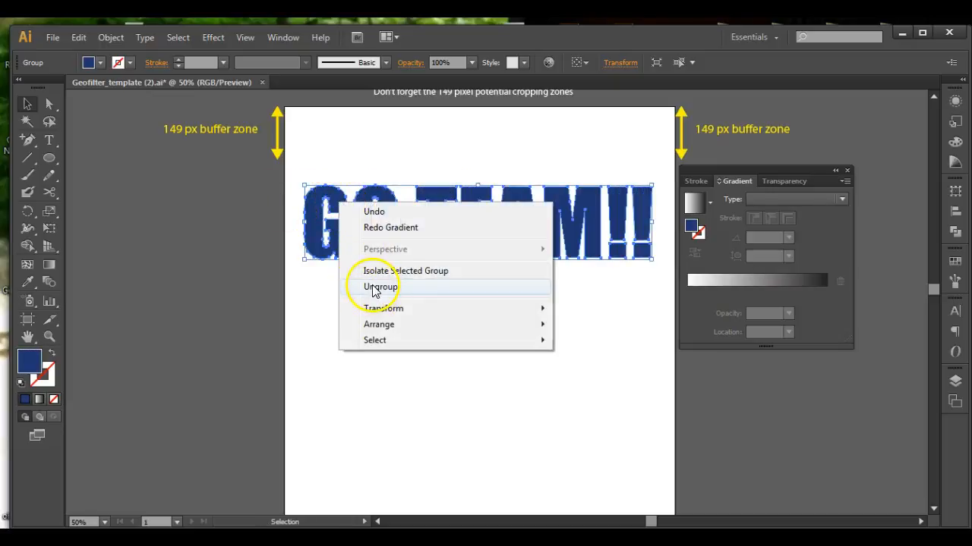
click(362, 152)
drag(317, 163, 623, 257)
right_click(457, 200)
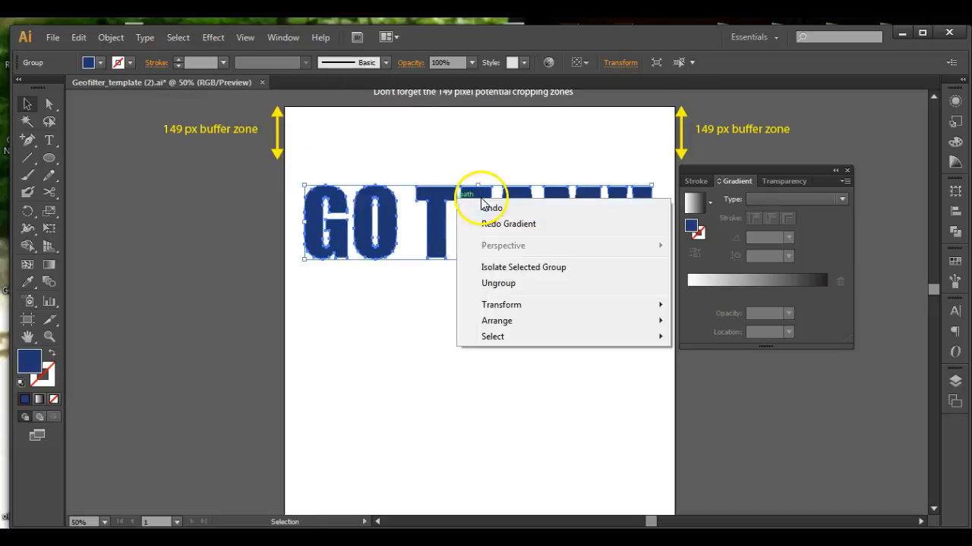
click(483, 282)
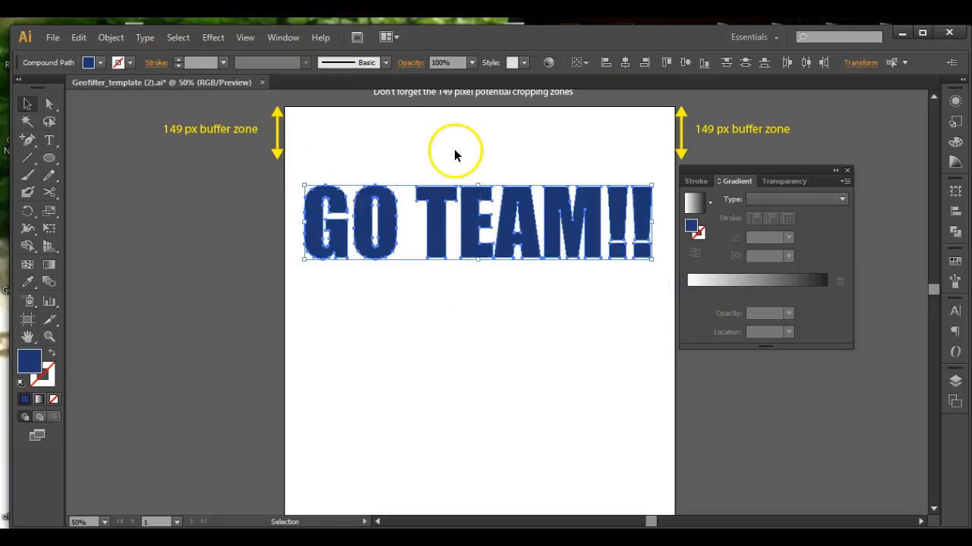
right_click(340, 196)
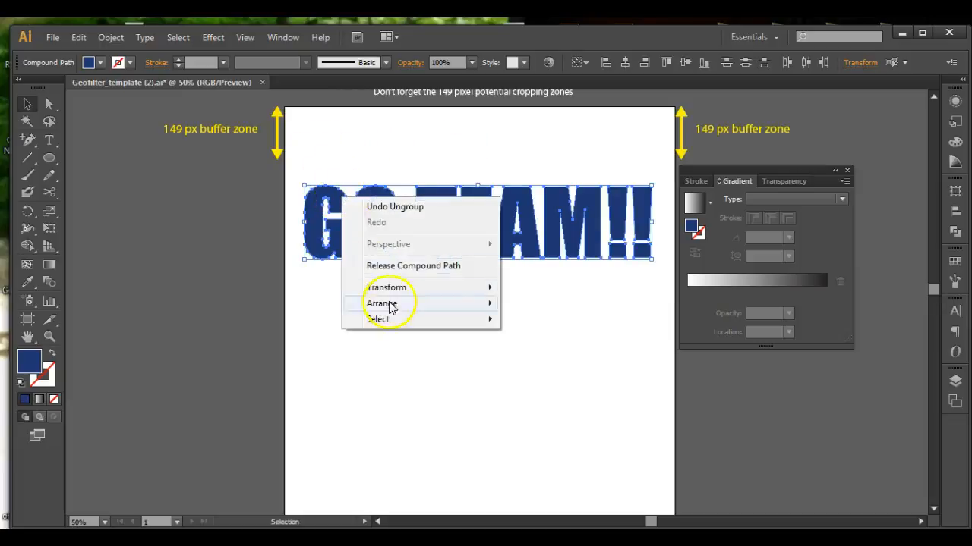
right_click(322, 199)
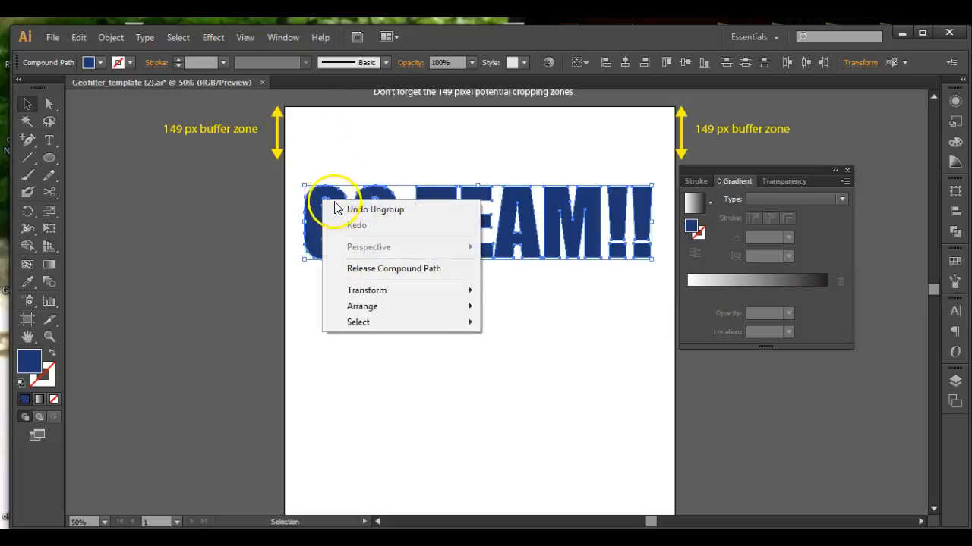
click(121, 38)
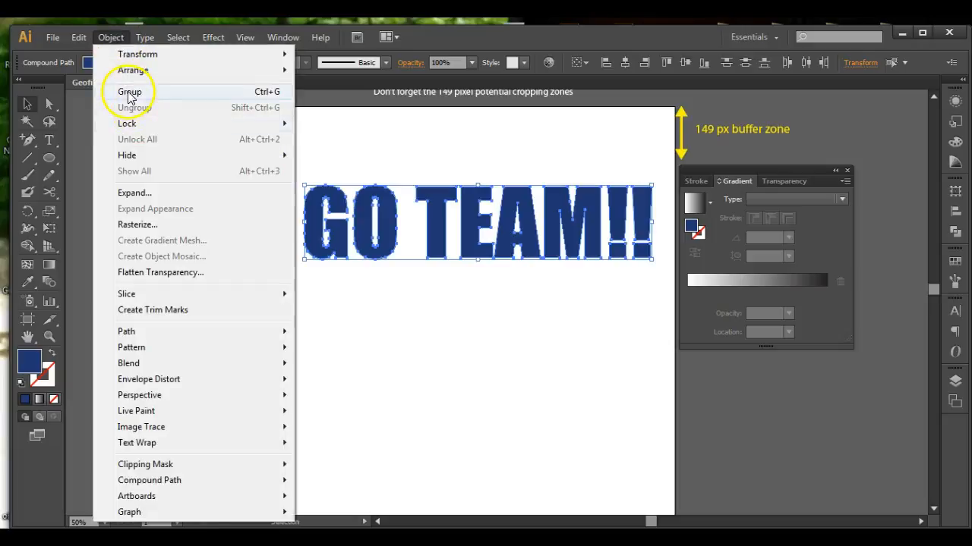
click(119, 91)
Apply a linear gradient to the title and drag it vertically from top to bottom with the Gradient tool, about -90.7°.
click(759, 279)
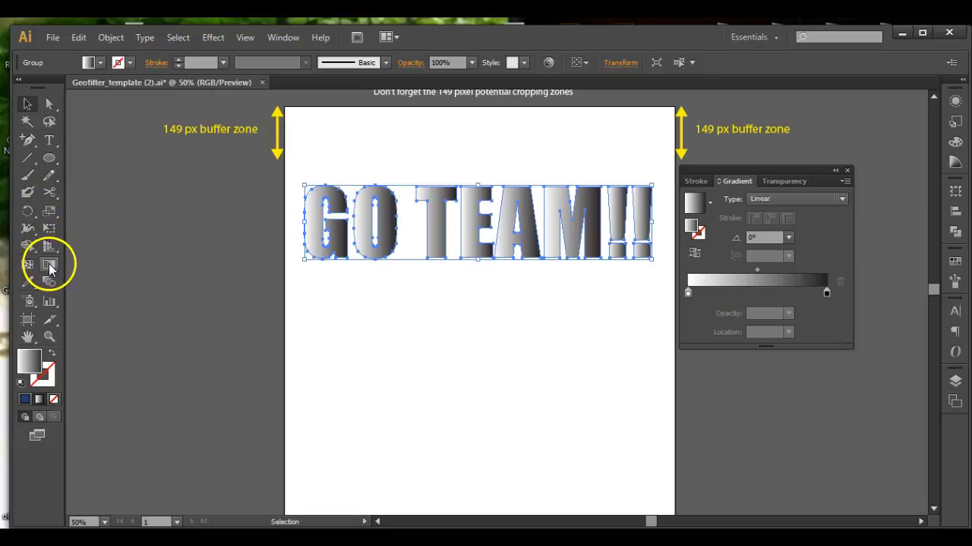
click(49, 266)
drag(298, 169, 602, 295)
drag(316, 147, 658, 312)
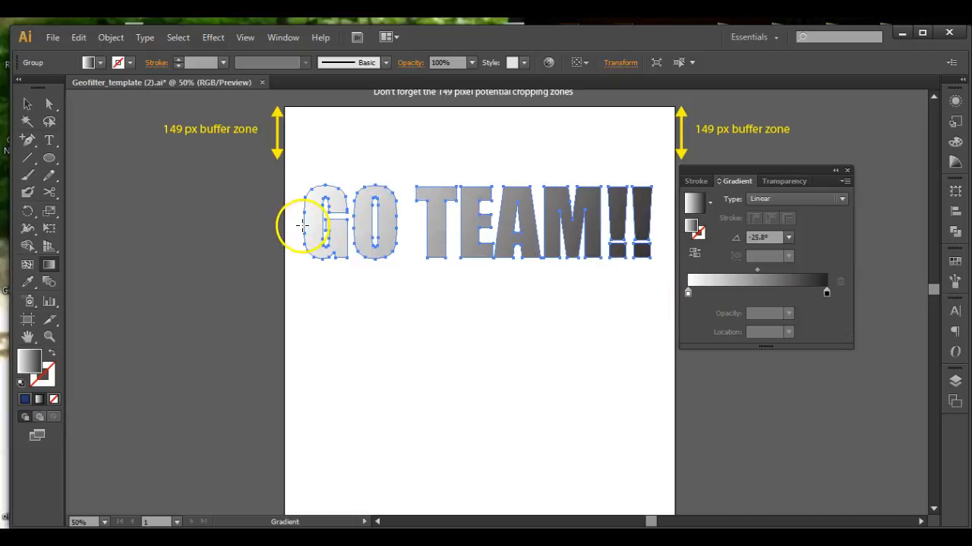
drag(295, 225, 662, 245)
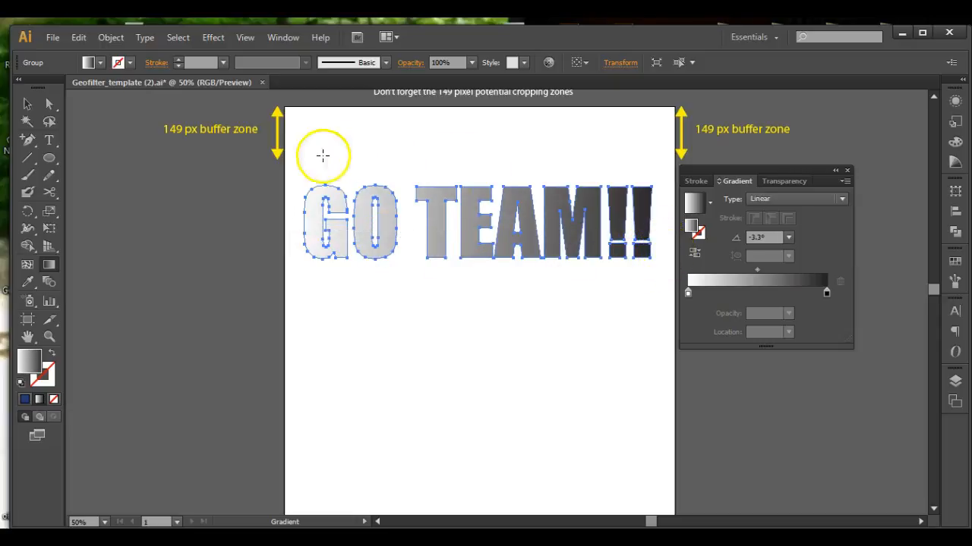
drag(349, 126, 527, 351)
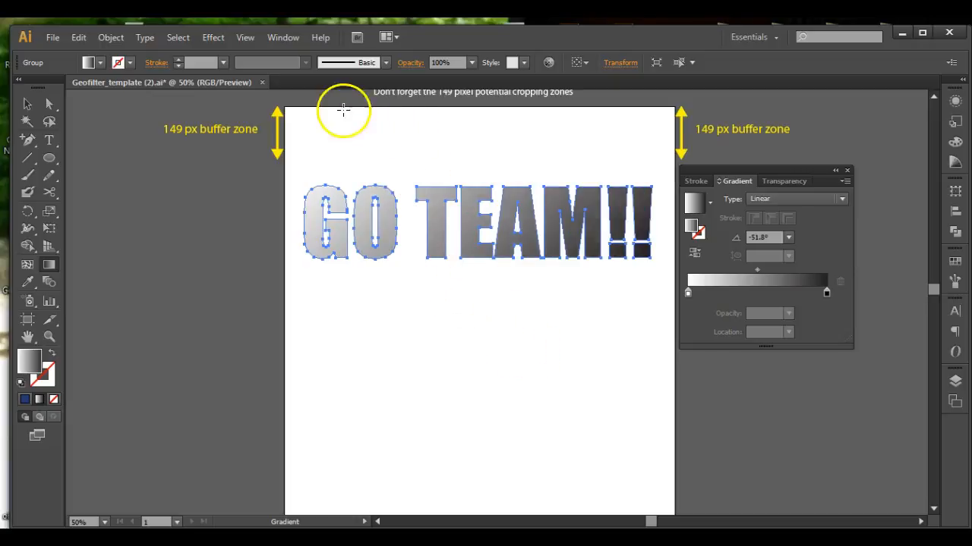
drag(321, 106, 589, 445)
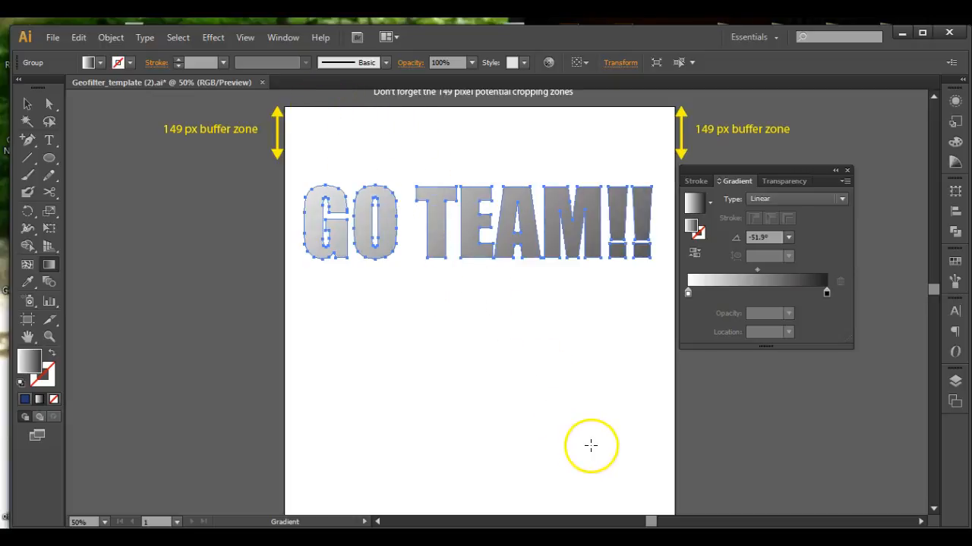
drag(346, 99, 576, 429)
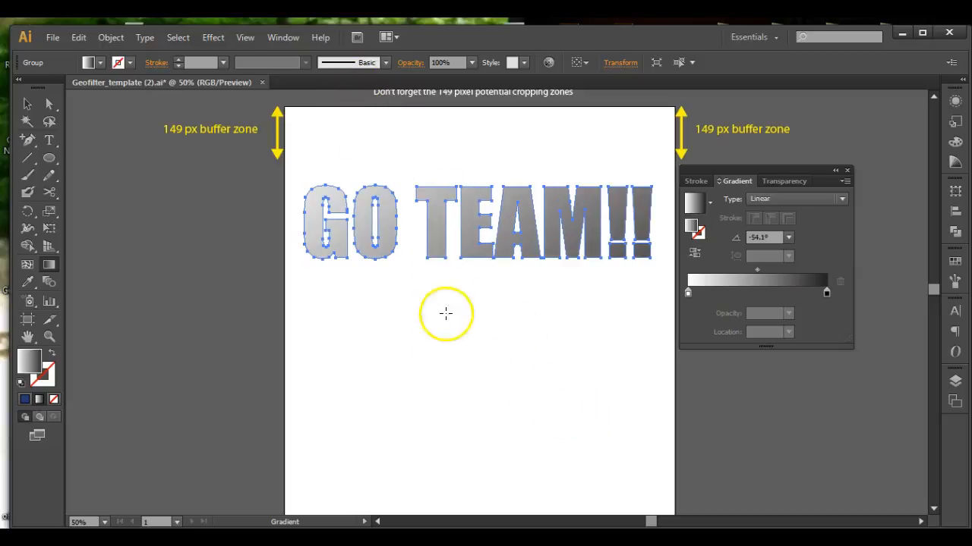
click(49, 265)
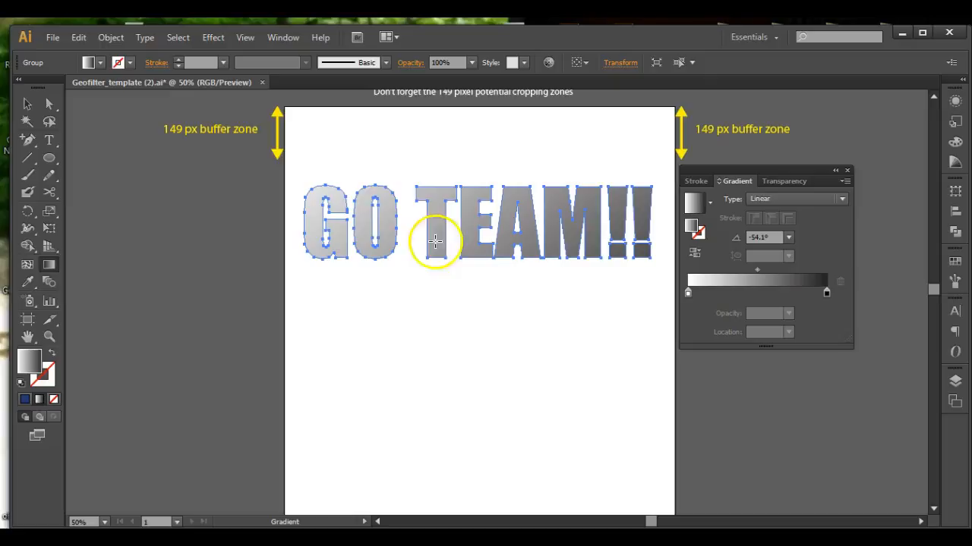
drag(253, 219, 689, 230)
drag(561, 292, 559, 290)
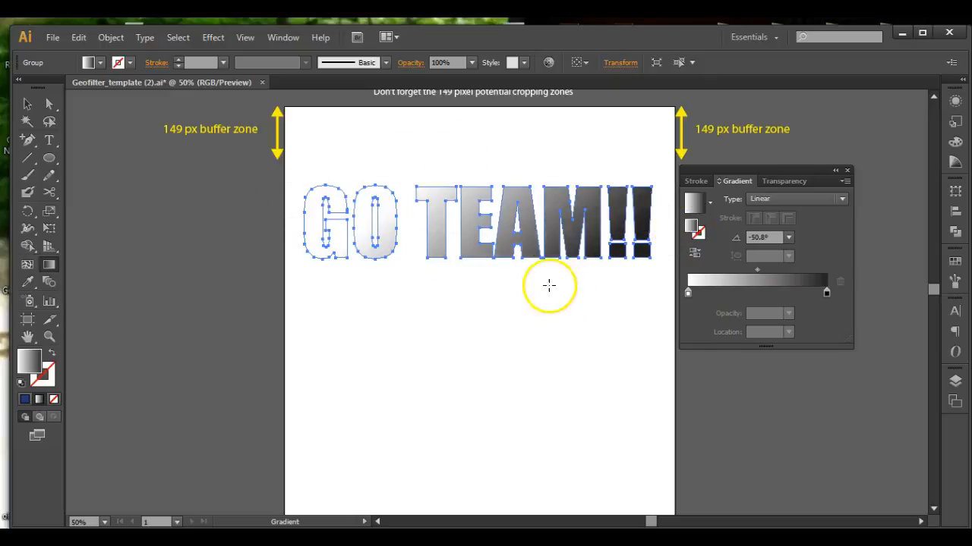
drag(410, 167, 445, 232)
drag(395, 162, 373, 220)
drag(428, 181, 434, 218)
drag(412, 157, 413, 221)
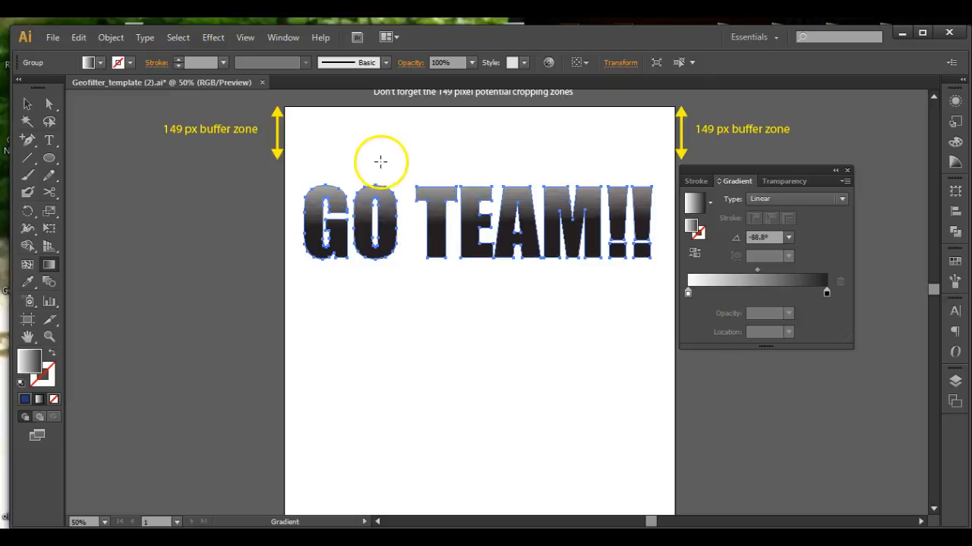
drag(293, 178, 658, 313)
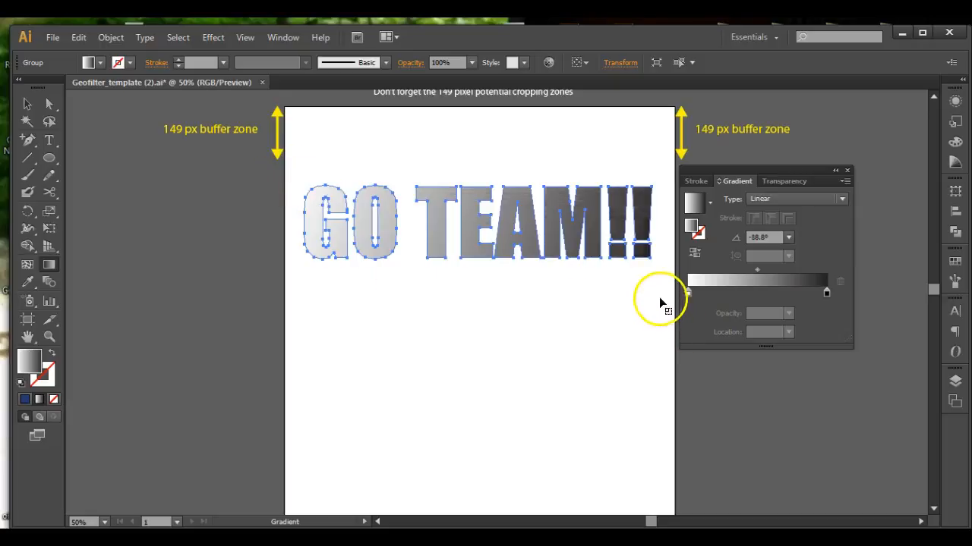
drag(467, 138, 464, 370)
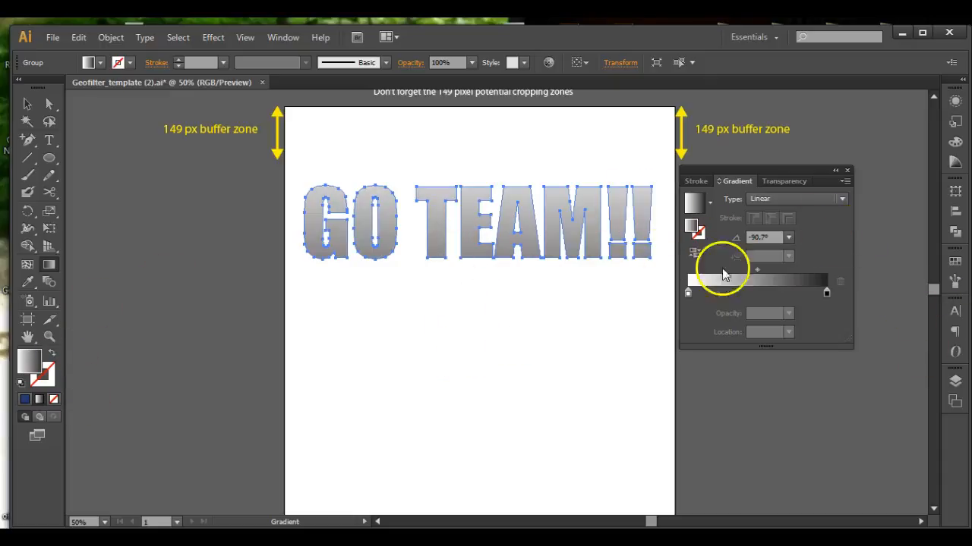
Switch the gradient's left stop to RGB mode and set it to dark blue #17007F.
click(688, 292)
double_click(688, 292)
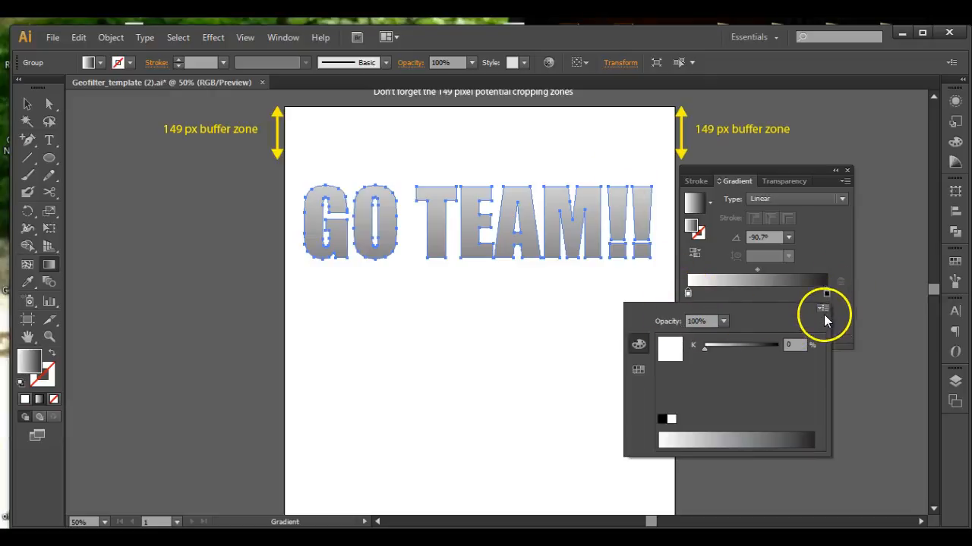
click(822, 309)
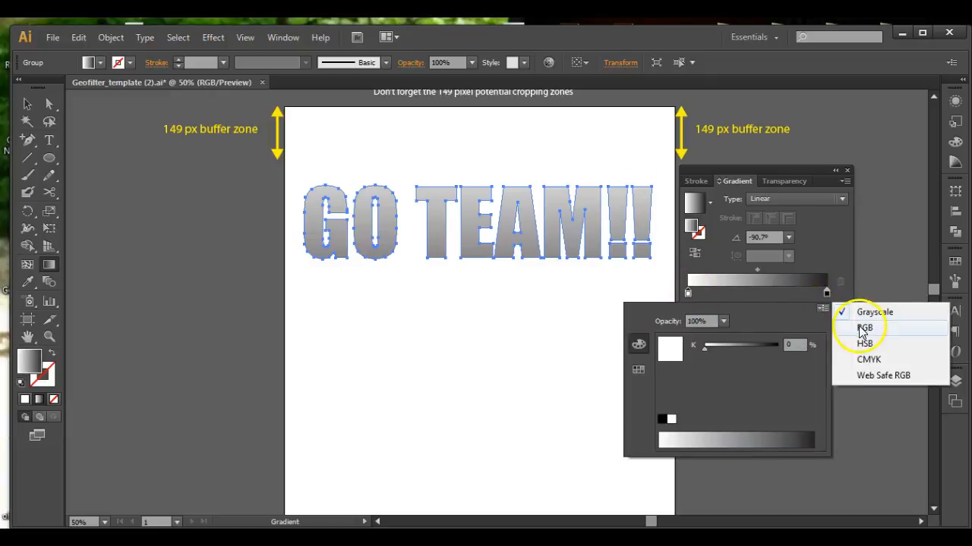
click(822, 309)
click(822, 309)
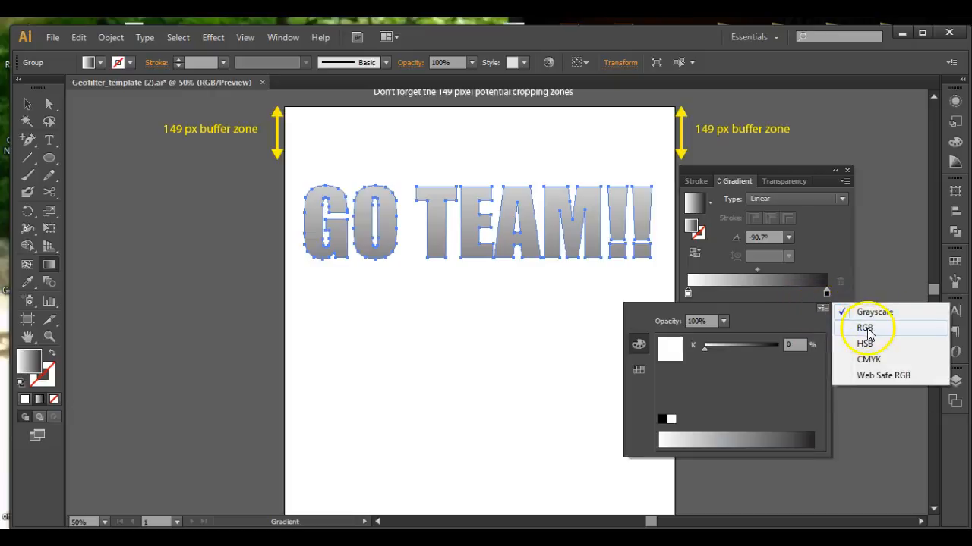
click(865, 357)
click(822, 309)
click(860, 331)
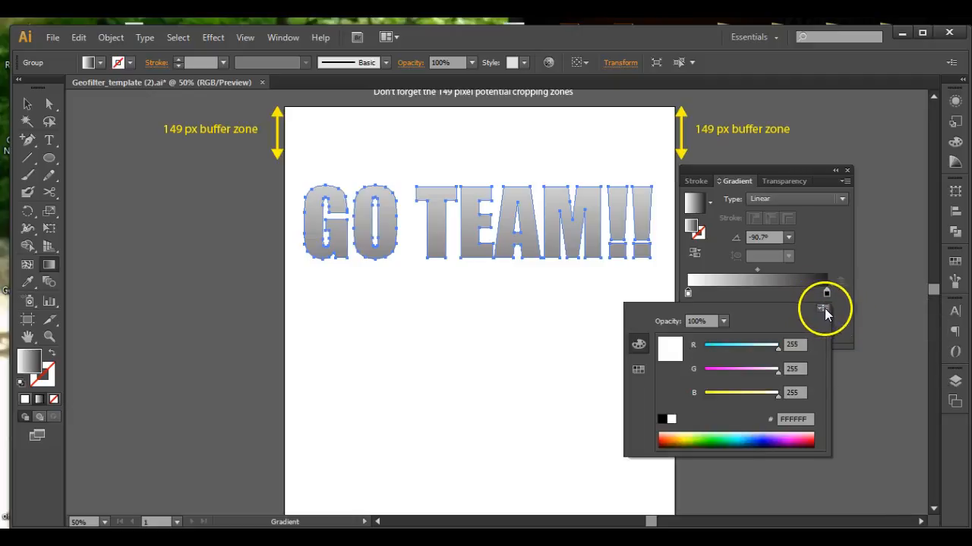
click(771, 439)
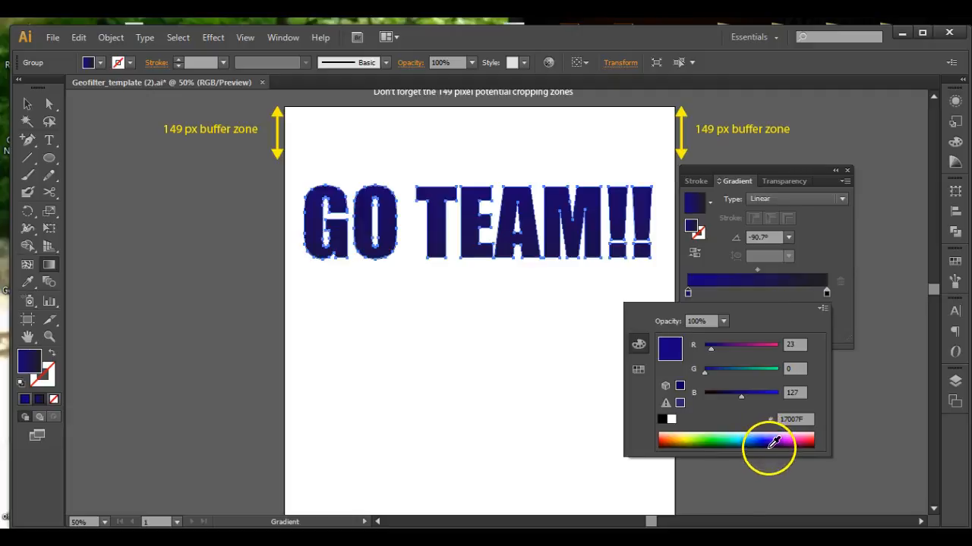
Switch the gradient's right stop to RGB mode and set it to light blue #6A6BFF.
click(826, 293)
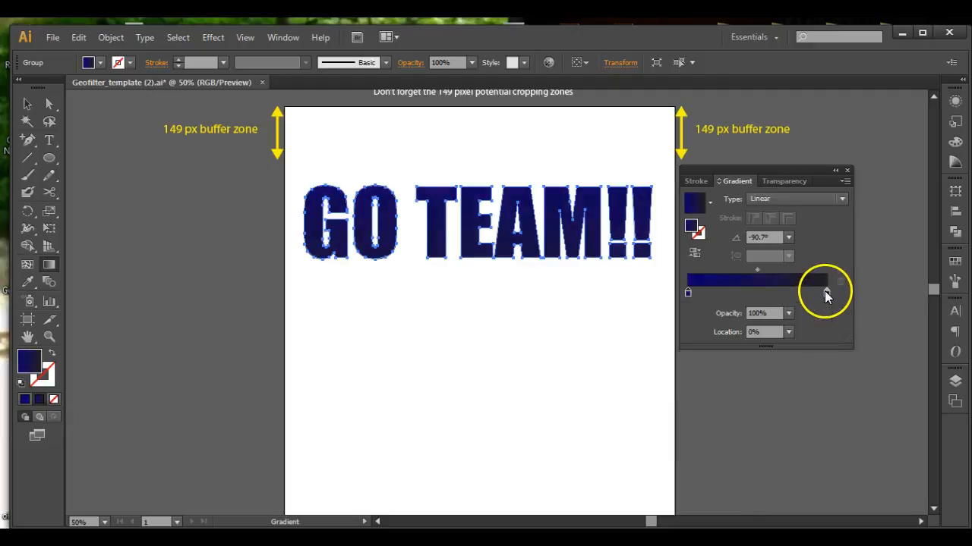
double_click(827, 293)
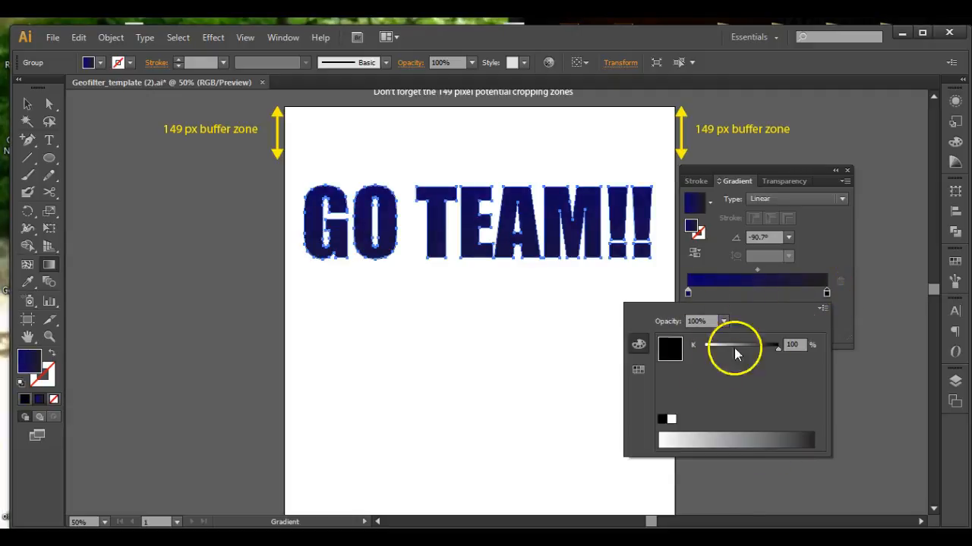
click(822, 311)
click(835, 324)
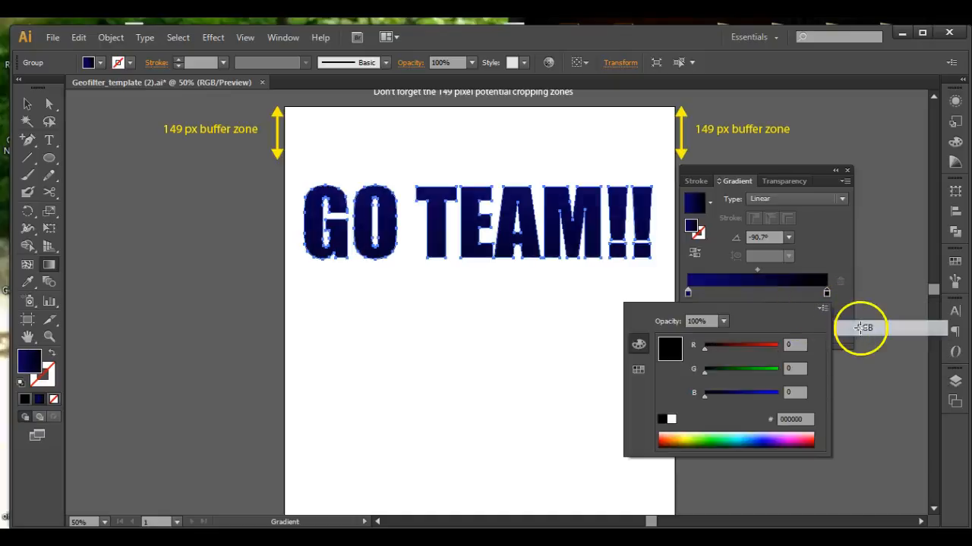
click(753, 434)
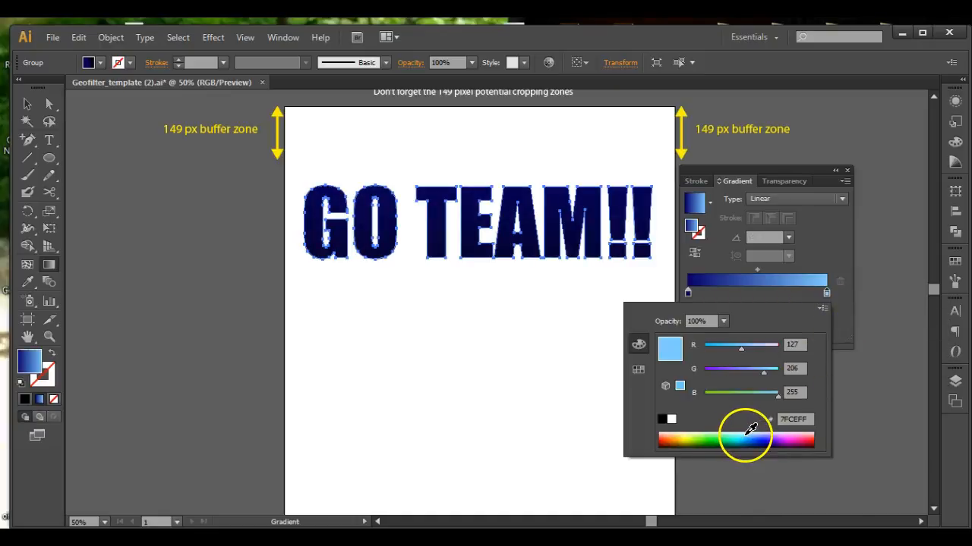
click(759, 436)
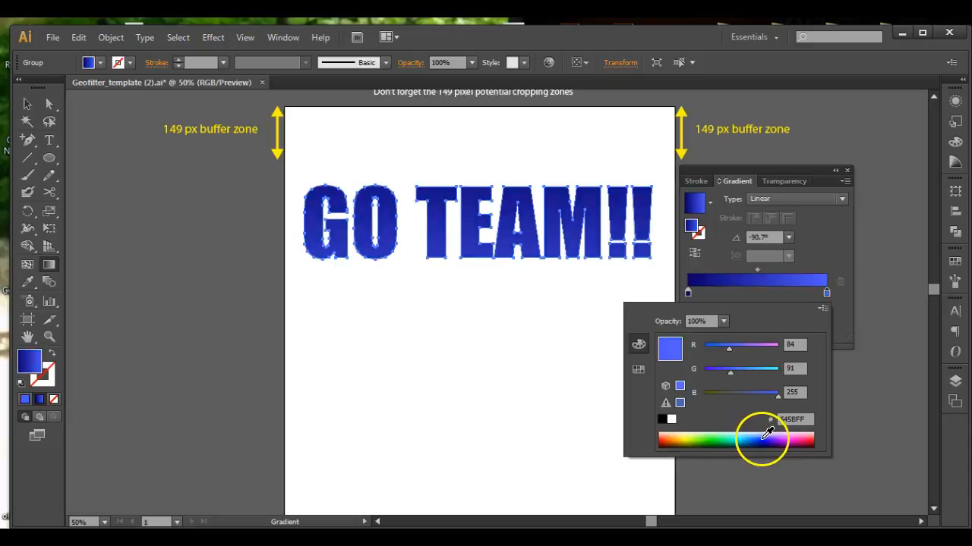
click(765, 436)
click(764, 434)
click(764, 439)
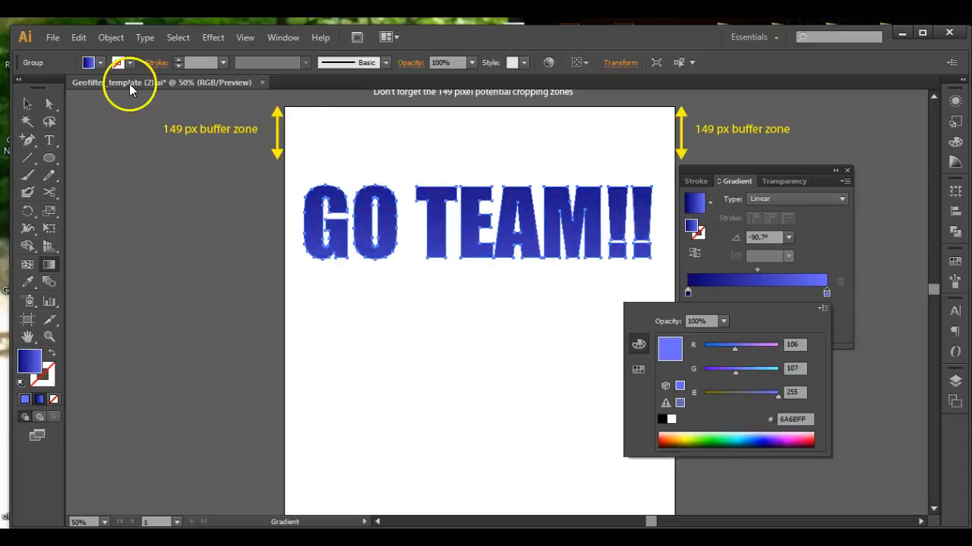
click(25, 106)
click(158, 224)
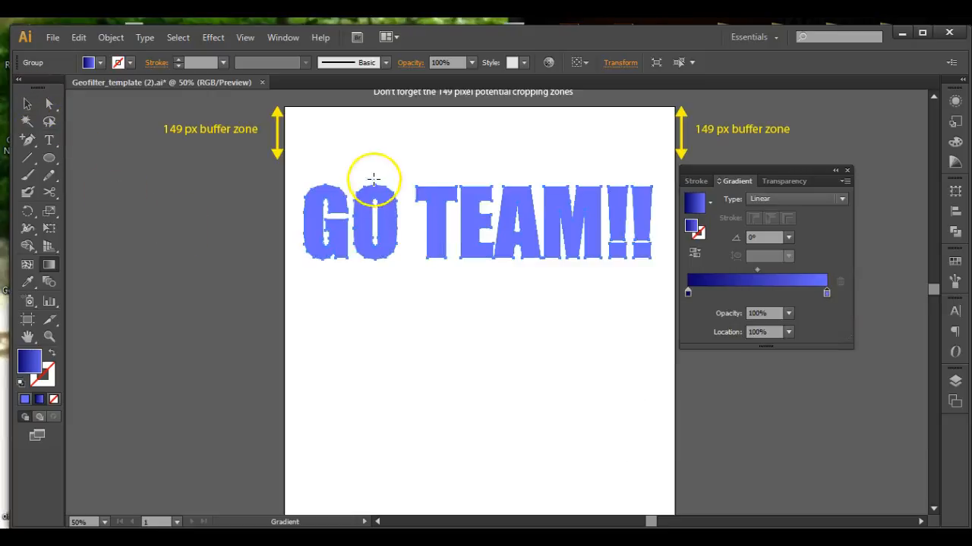
key(ctrl+z)
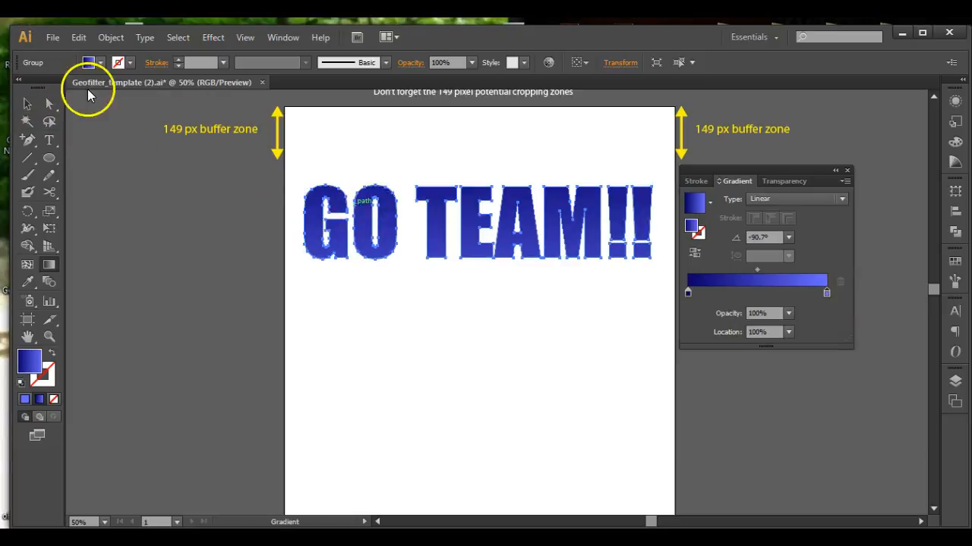
Deselect and reselect the title to review the blue gradient.
click(21, 105)
click(190, 233)
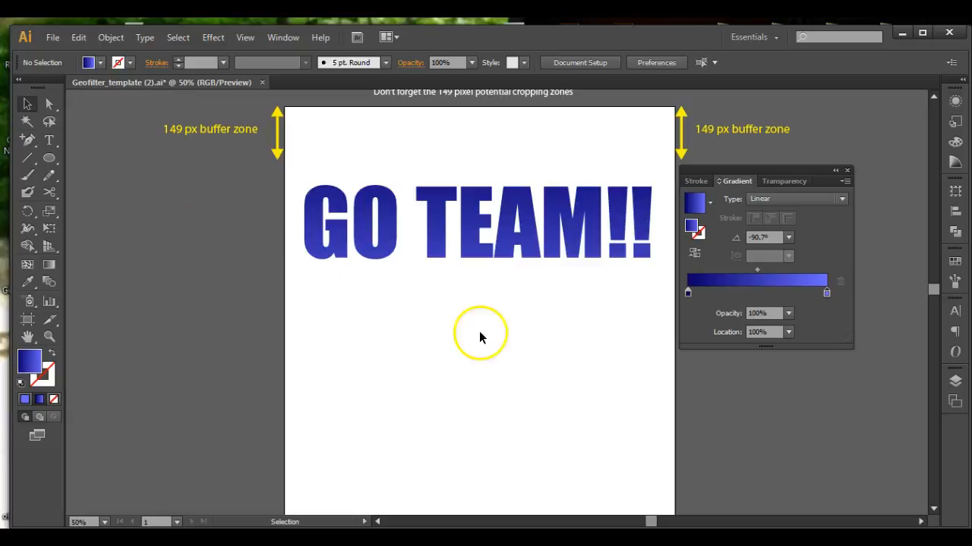
click(495, 245)
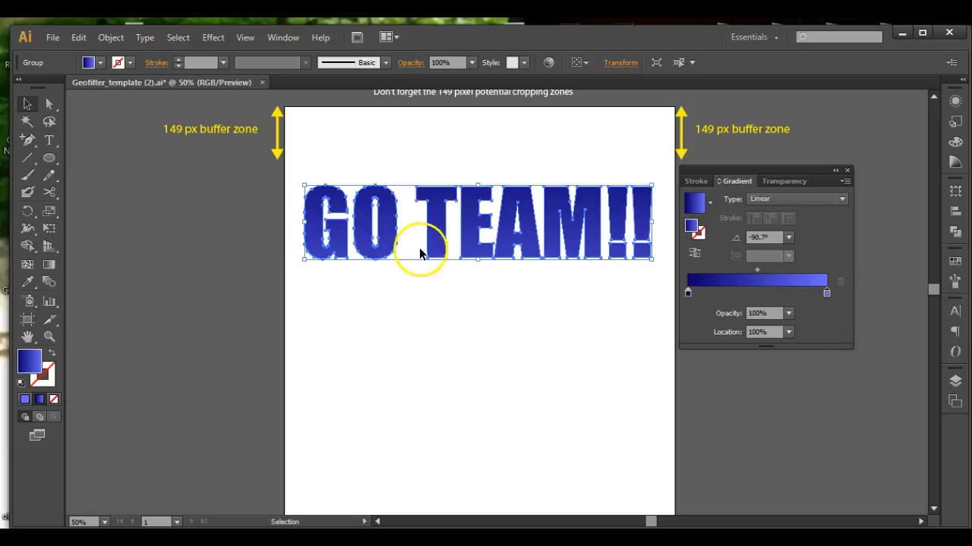
click(439, 311)
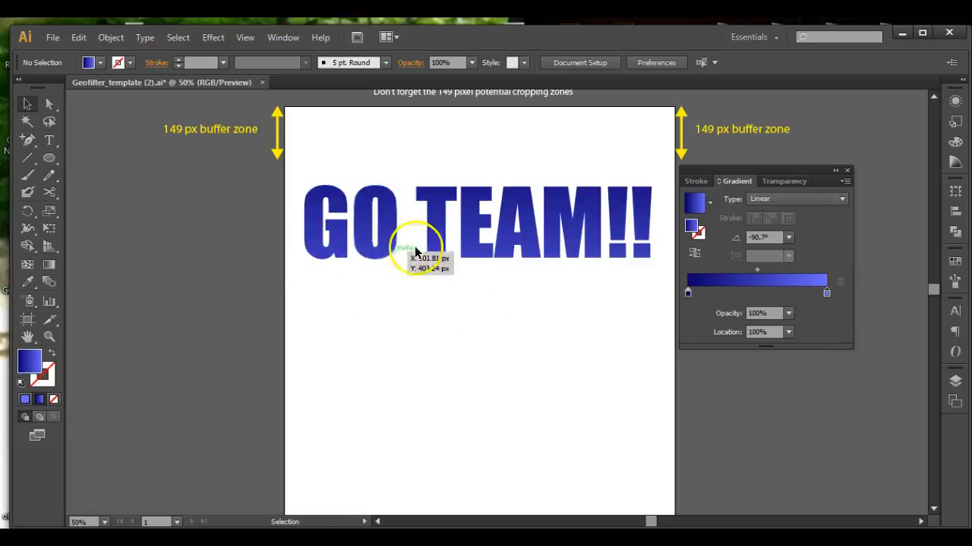